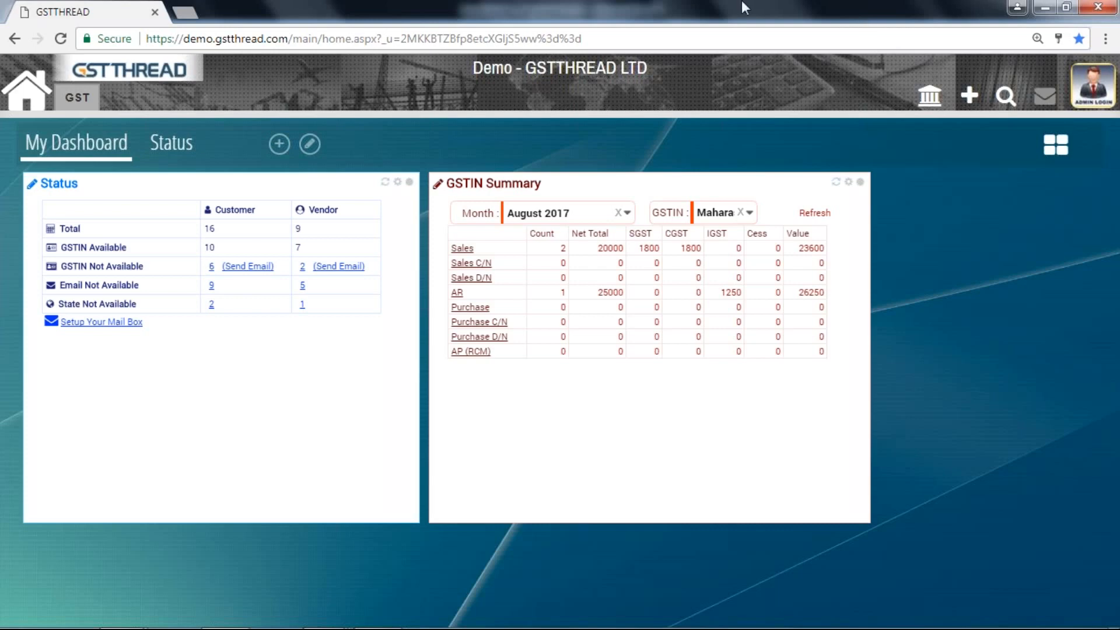
Open the Customer import page in the GST masters, passing through the Customer master list
{"action": "left_click", "coordinate": [85, 98]}
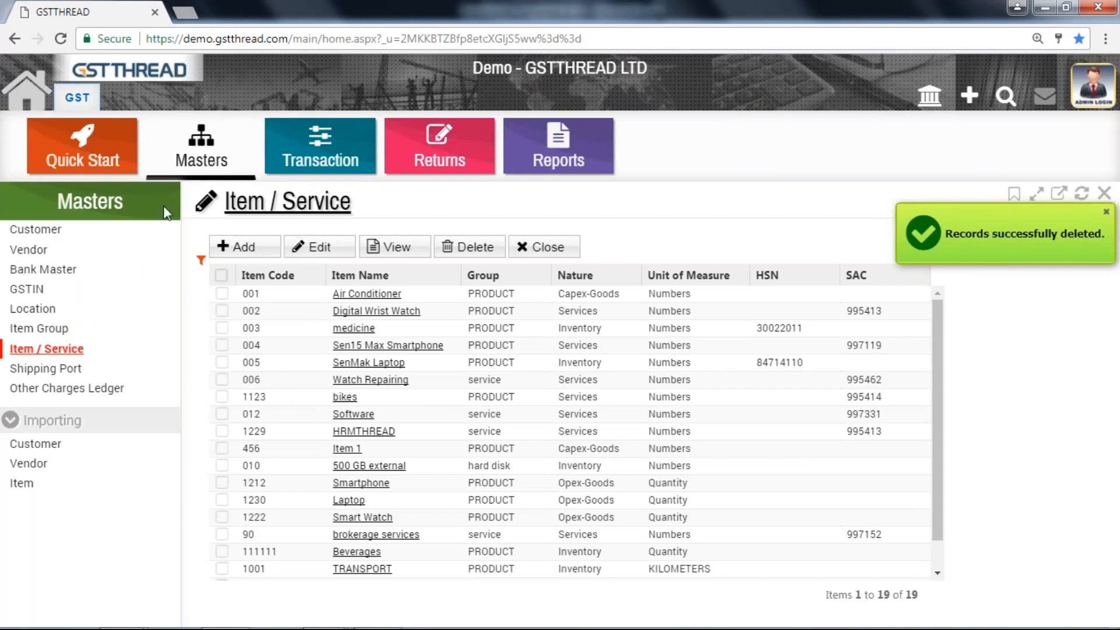
{"action": "left_click", "coordinate": [51, 231]}
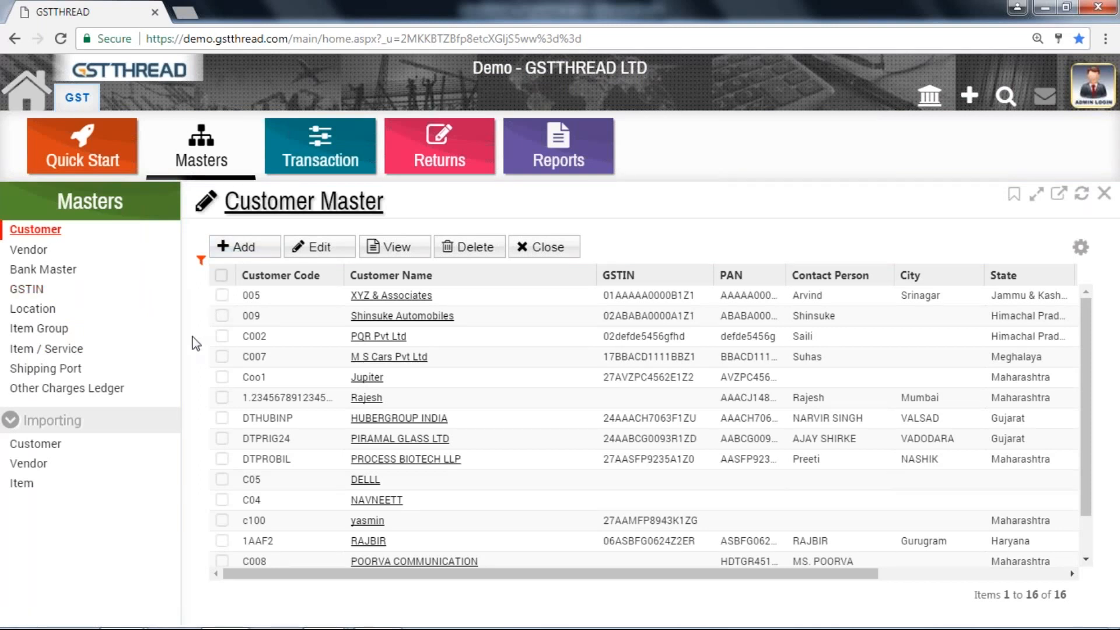
{"action": "left_click", "coordinate": [35, 443]}
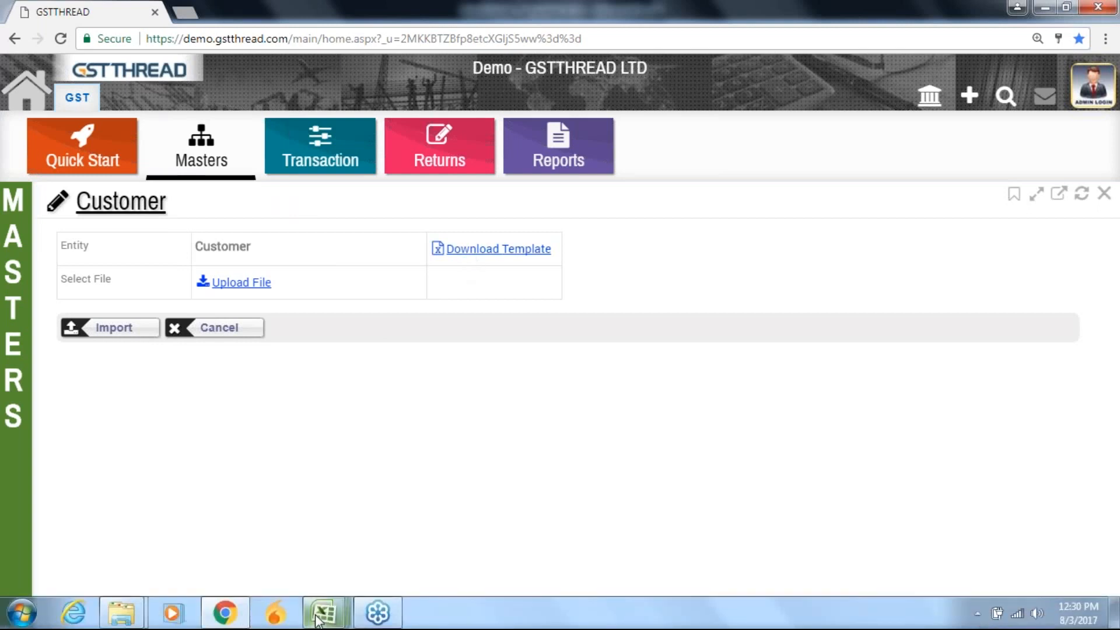
Switch to the CustomerMaster_Template1.0 workbook in Excel and view the Mode choices available for Customer 1
{"action": "mouse_move", "coordinate": [318, 618]}
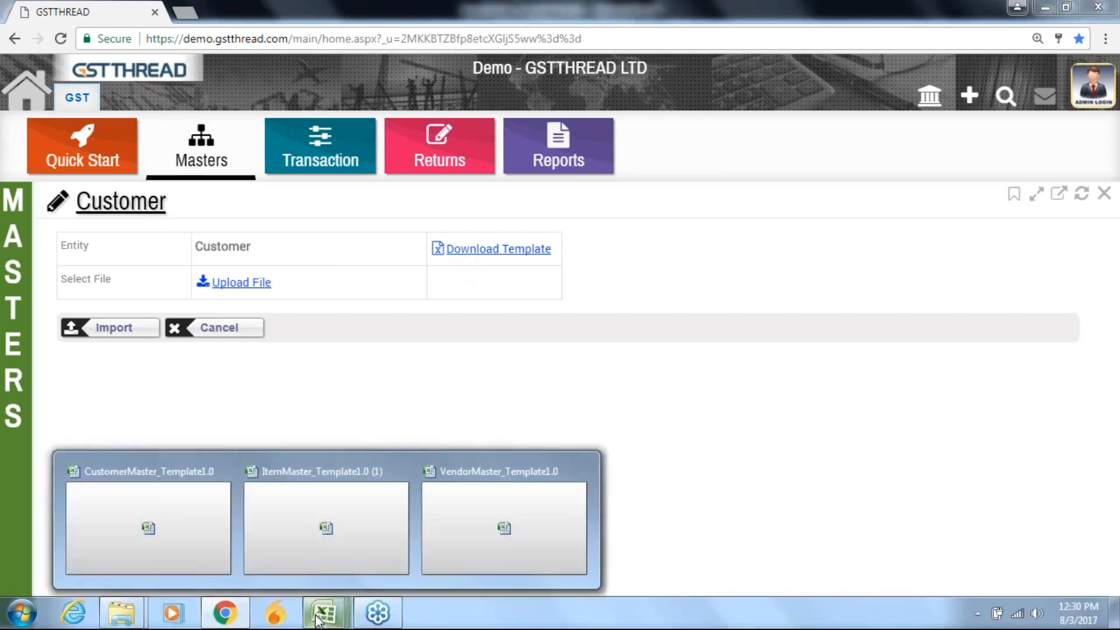
{"action": "left_click", "coordinate": [187, 540]}
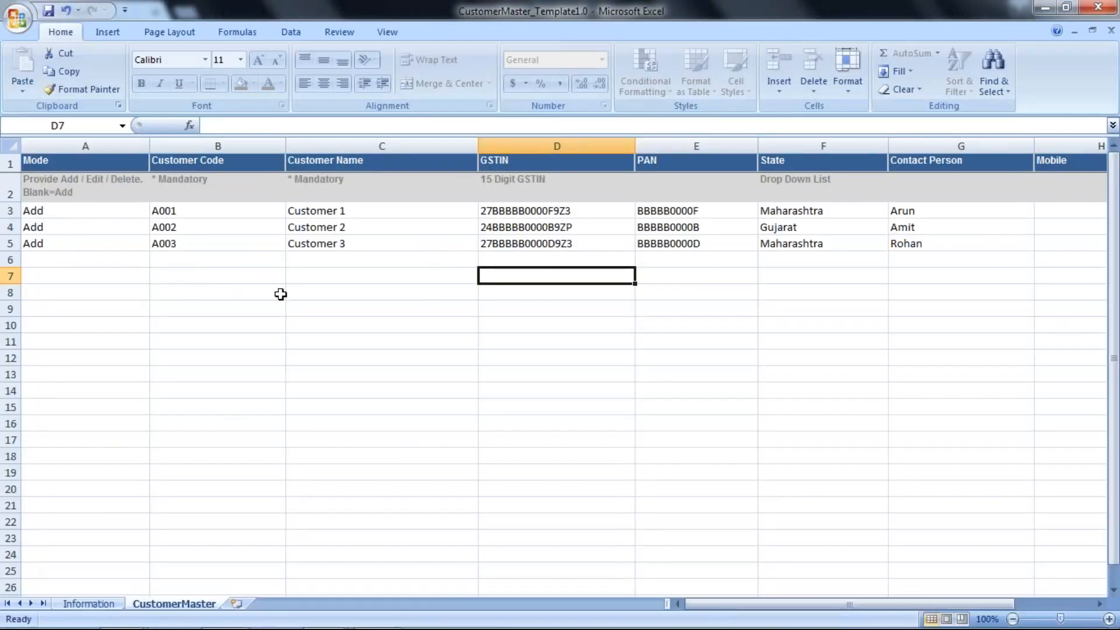
{"action": "left_click", "coordinate": [290, 274]}
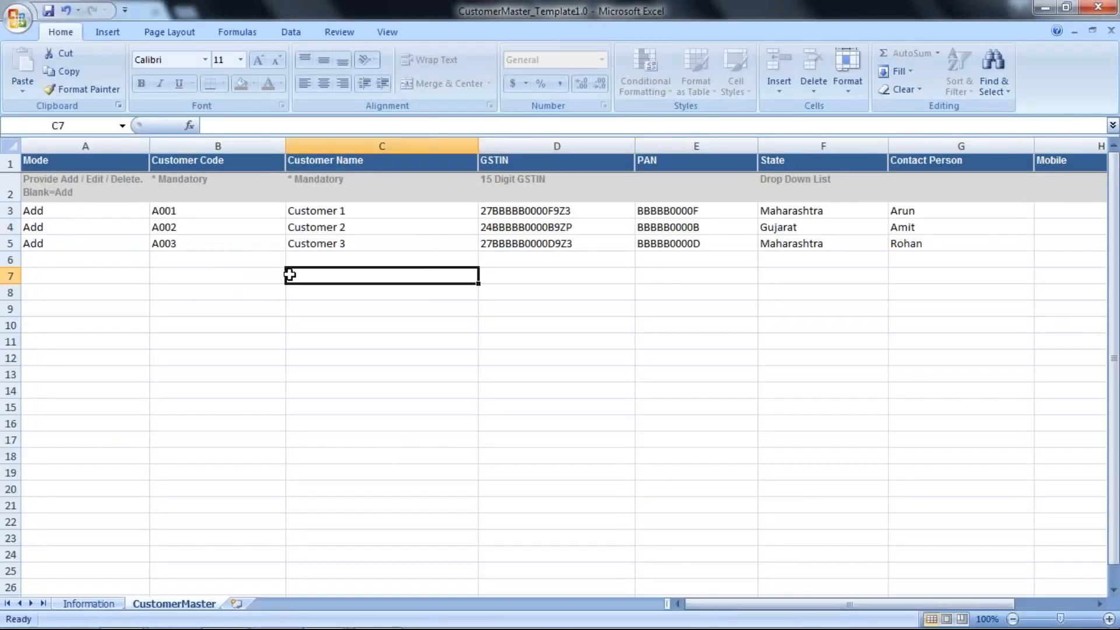
{"action": "left_click", "coordinate": [94, 218]}
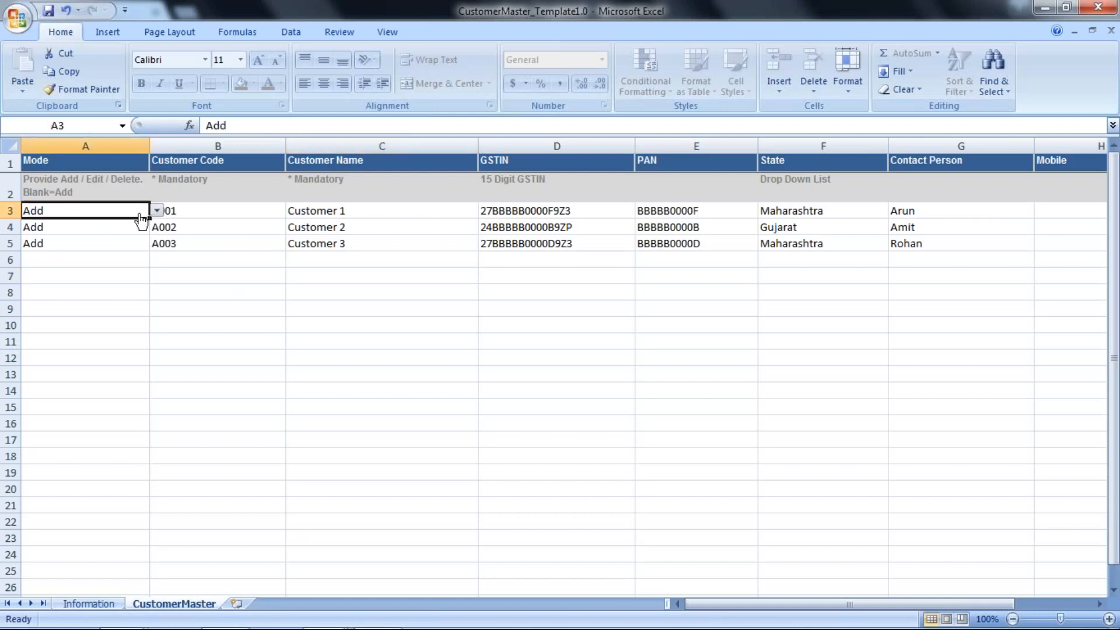
{"action": "left_click", "coordinate": [157, 211]}
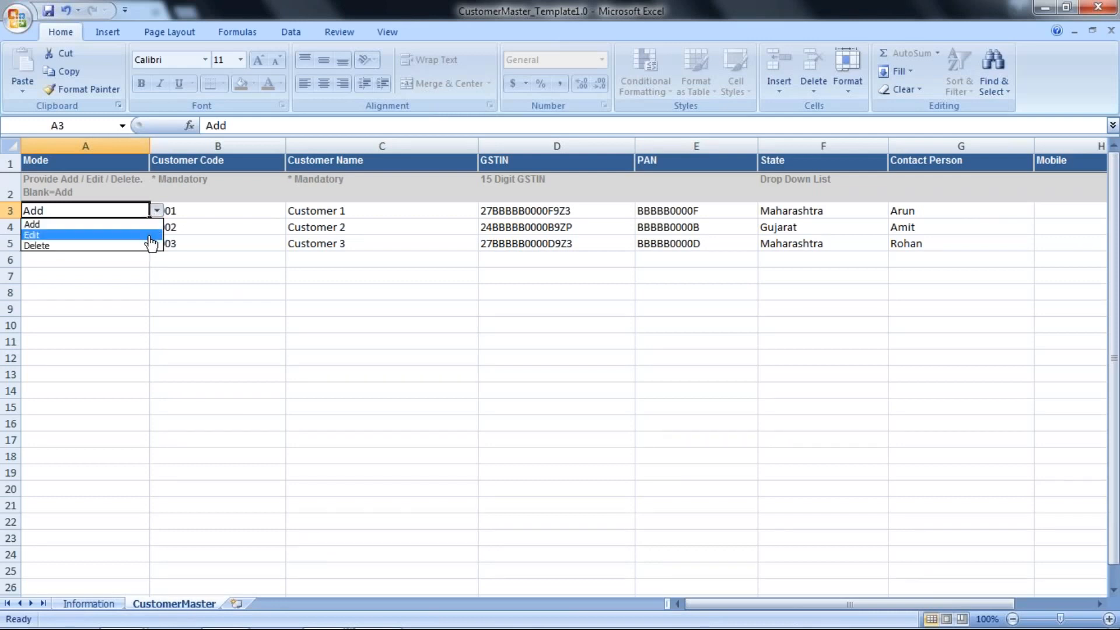
{"action": "left_click", "coordinate": [168, 274]}
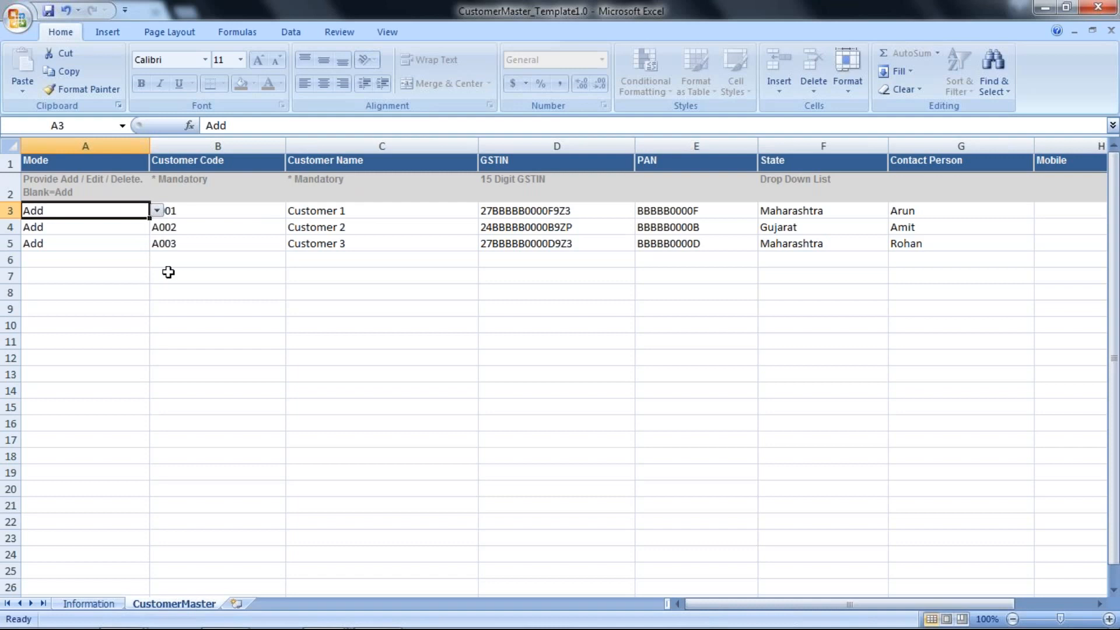
Review Customer 1's entries column by column, from Customer Code through Country
{"action": "left_click", "coordinate": [198, 215]}
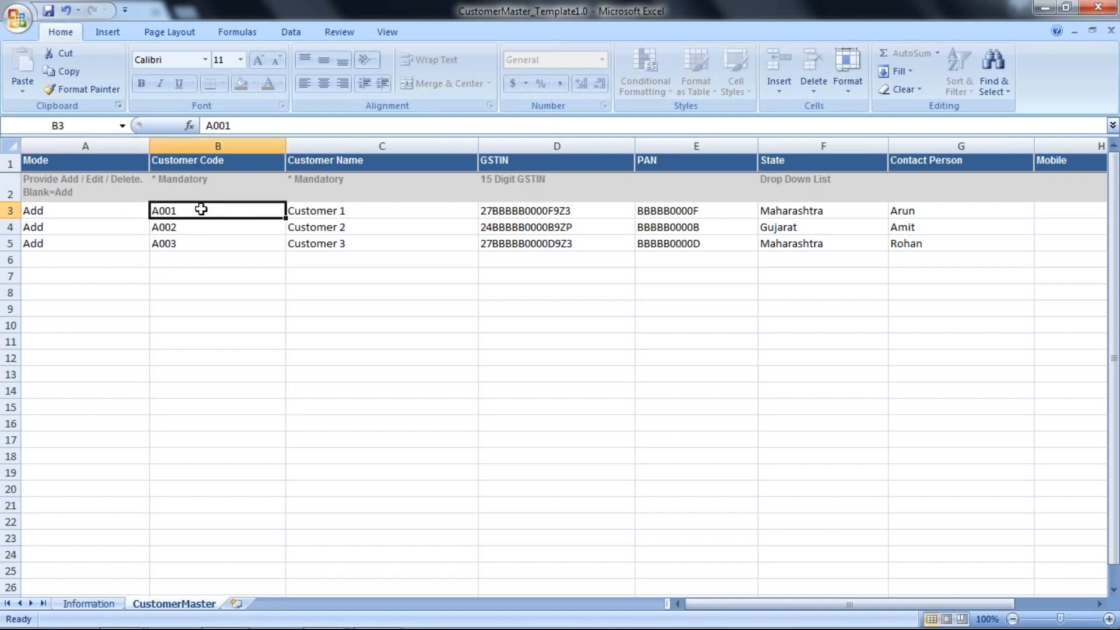
{"action": "left_click", "coordinate": [318, 209]}
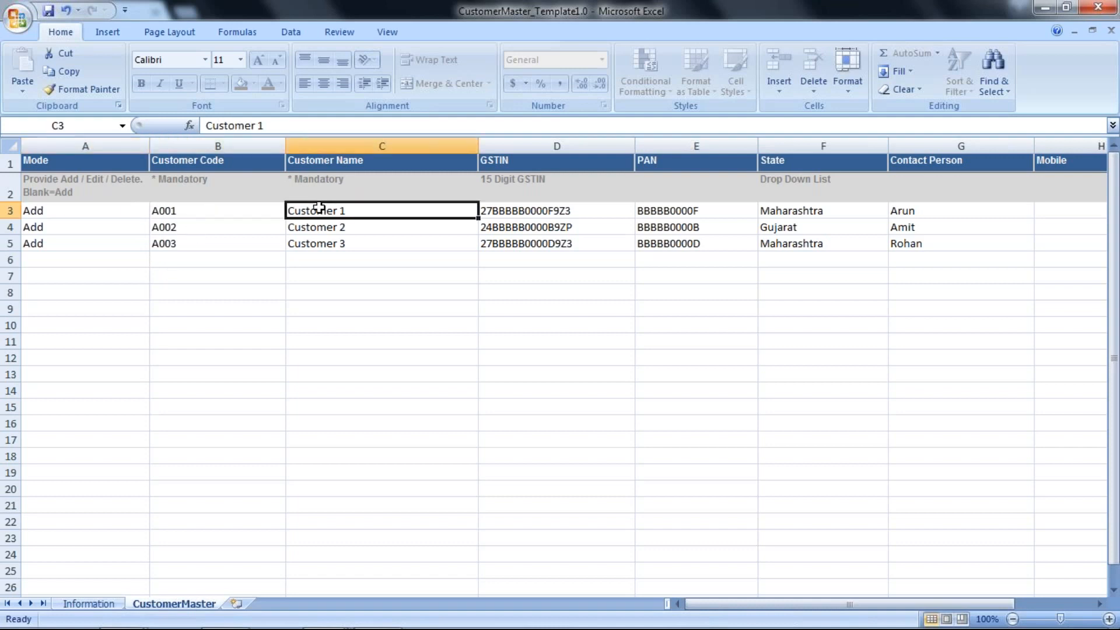
{"action": "key", "text": "Tab"}
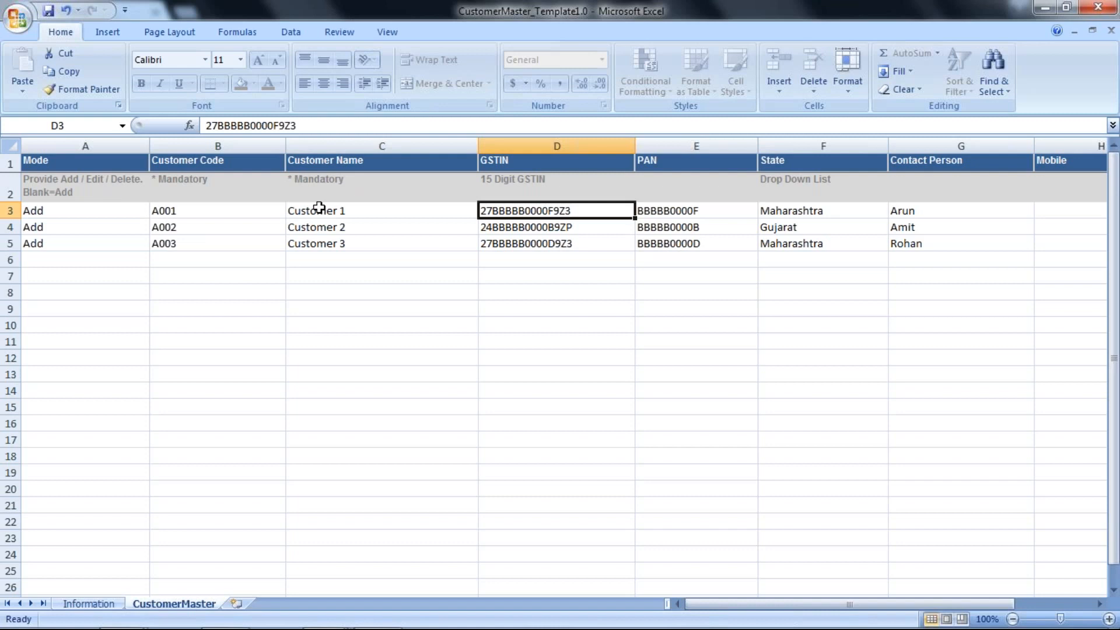
{"action": "key", "text": "Tab"}
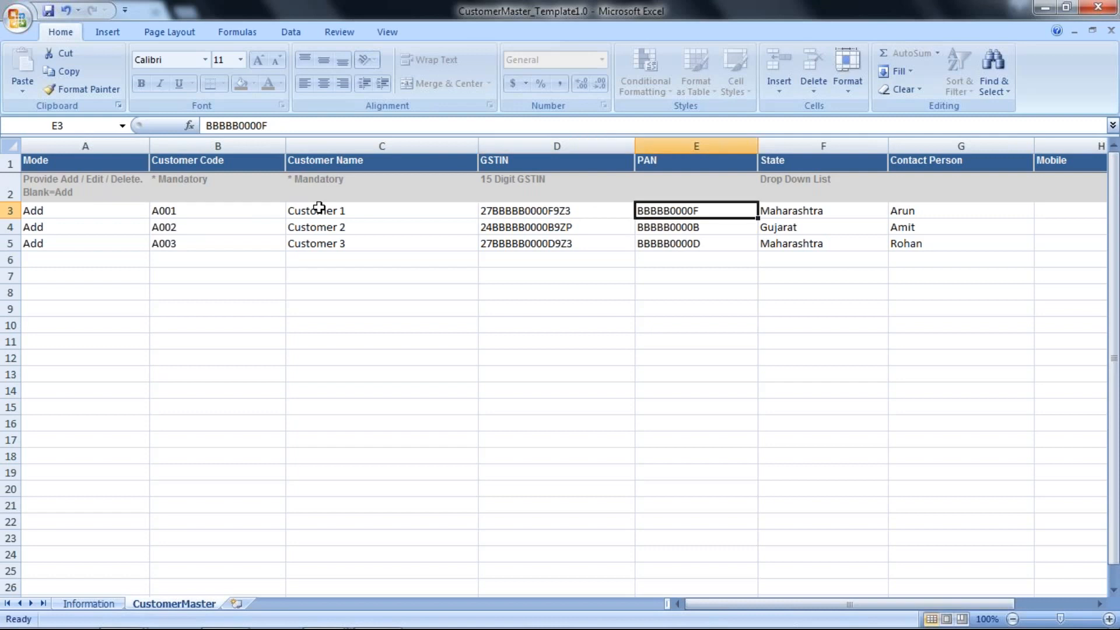
{"action": "key", "text": "Tab"}
{"action": "key", "text": "Tab"}
{"action": "key", "text": "Tab"}
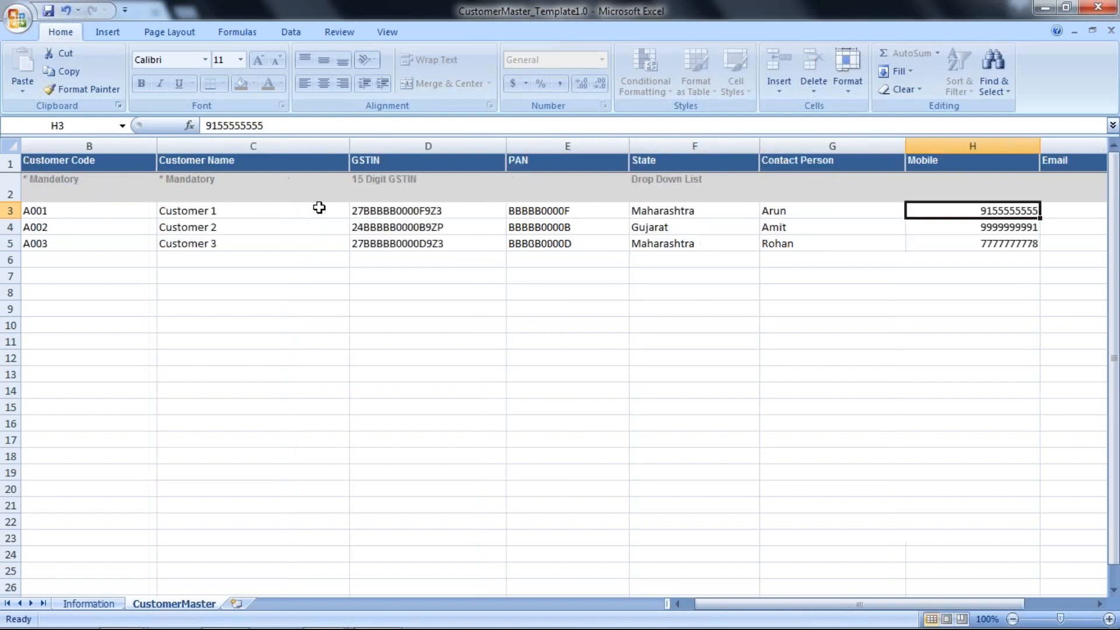
{"action": "key", "text": "Tab"}
{"action": "key", "text": "Tab"}
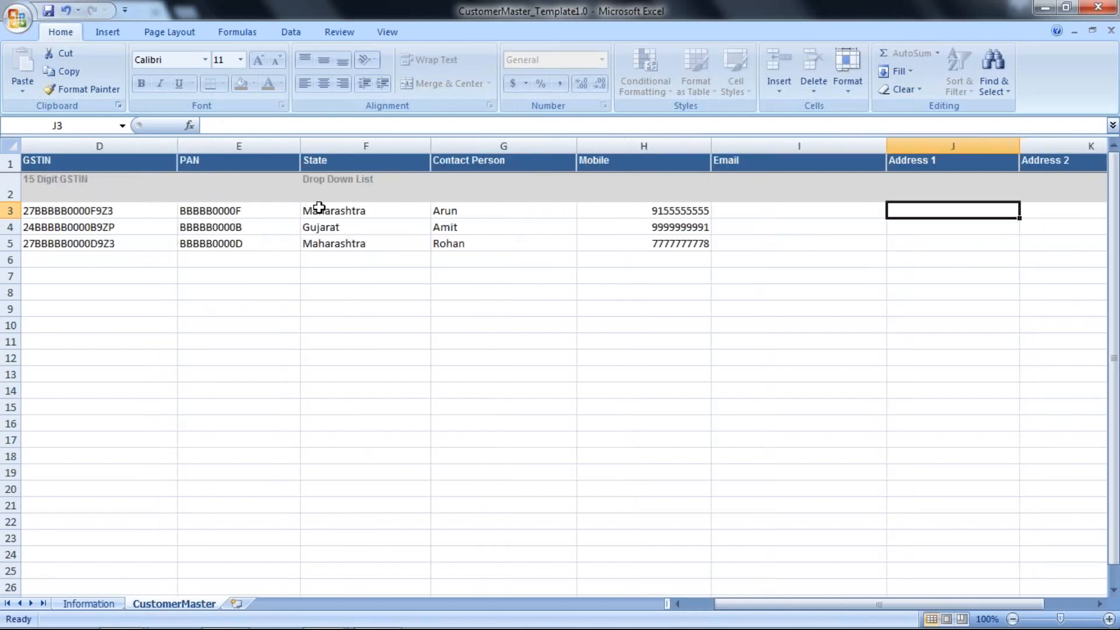
{"action": "key", "text": "Tab"}
{"action": "key", "text": "Tab"}
{"action": "key", "text": "Tab"}
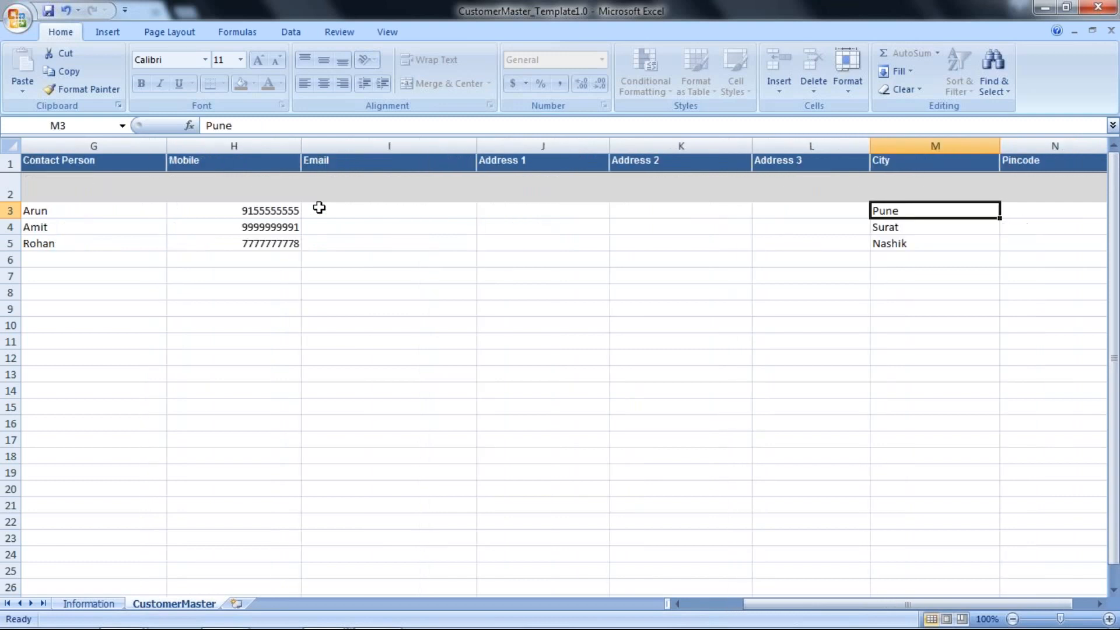
{"action": "key", "text": "Tab"}
{"action": "key", "text": "Tab"}
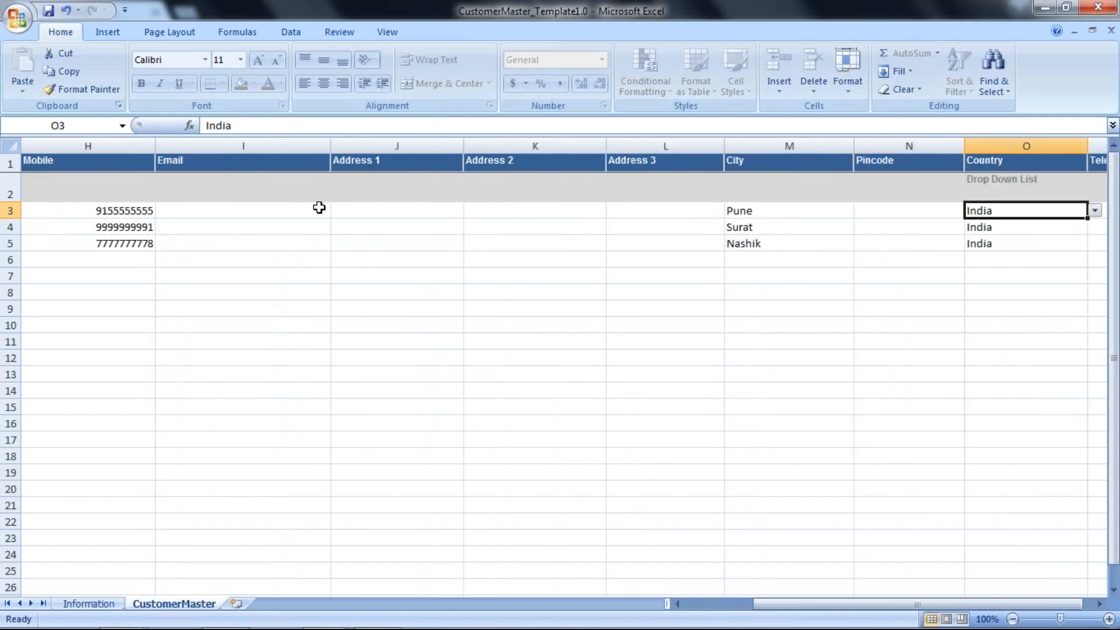
Go back over Customer 1's code, GSTIN and address columns, ending at the Mode cell of Customer 2's row
{"action": "key", "text": "shift+Tab"}
{"action": "key", "text": "Left"}
{"action": "key", "text": "Left"}
{"action": "key", "text": "Left"}
{"action": "key", "text": "Left"}
{"action": "key", "text": "Left"}
{"action": "key", "text": "Left"}
{"action": "key", "text": "Left"}
{"action": "key", "text": "Left"}
{"action": "key", "text": "Left"}
{"action": "key", "text": "Left"}
{"action": "key", "text": "Left"}
{"action": "key", "text": "Left"}
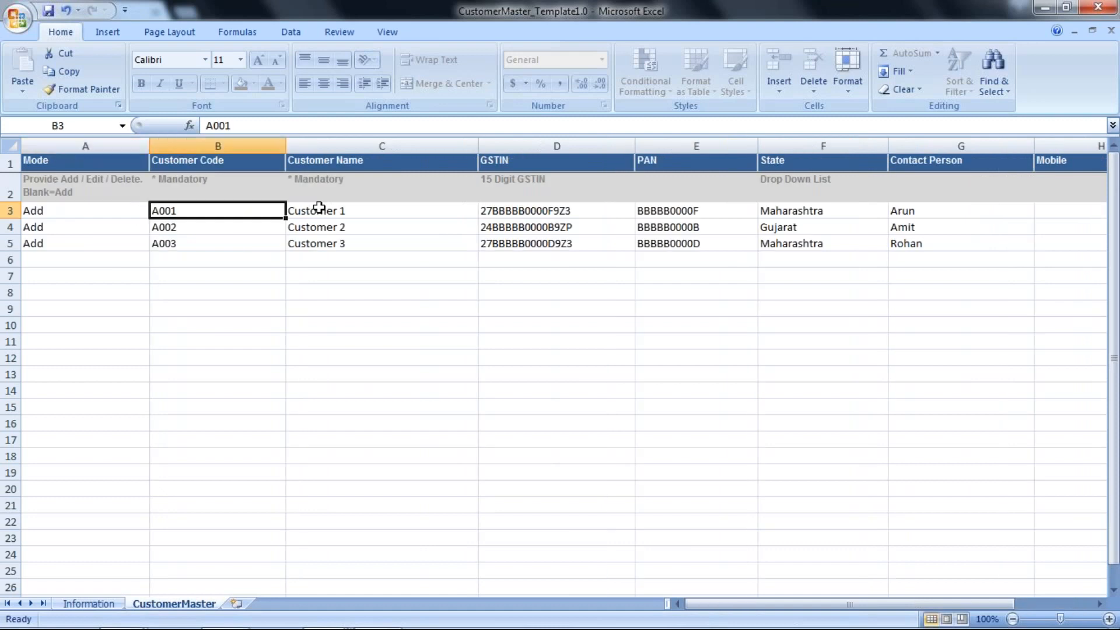
{"action": "key", "text": "Right"}
{"action": "key", "text": "Right"}
{"action": "key", "text": "Right"}
{"action": "key", "text": "Right"}
{"action": "key", "text": "Right"}
{"action": "key", "text": "Right"}
{"action": "key", "text": "Right"}
{"action": "key", "text": "Right"}
{"action": "key", "text": "Right"}
{"action": "key", "text": "Right"}
{"action": "key", "text": "Right"}
{"action": "key", "text": "Right"}
{"action": "key", "text": "Right"}
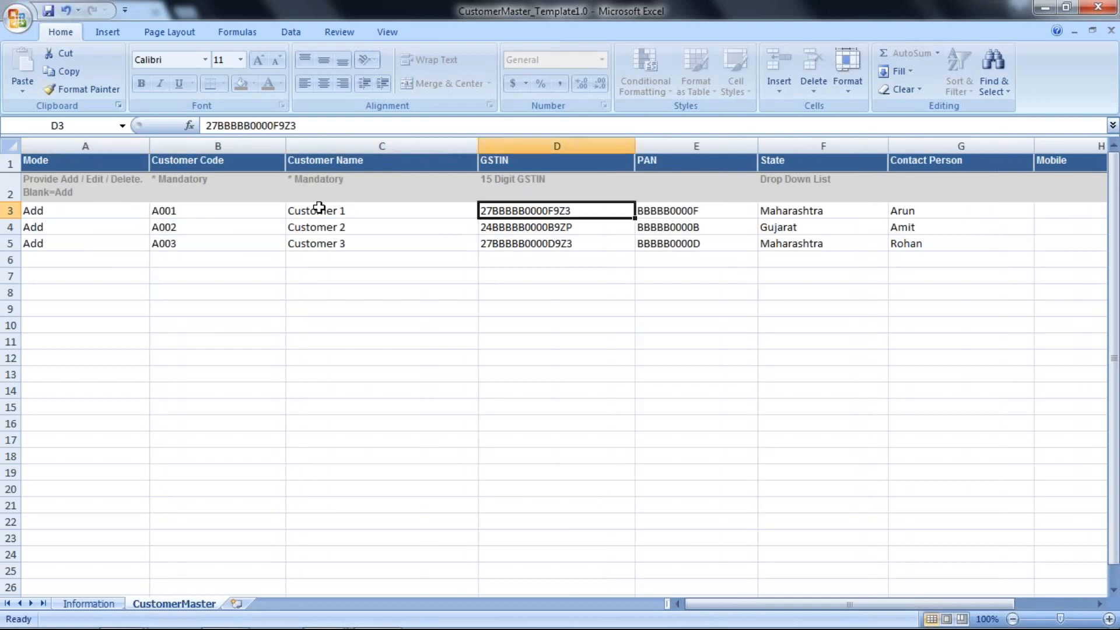
{"action": "key", "text": "Left"}
{"action": "key", "text": "Left"}
{"action": "key", "text": "Left"}
{"action": "key", "text": "Left"}
{"action": "key", "text": "Left"}
{"action": "key", "text": "Left"}
{"action": "key", "text": "Left"}
{"action": "key", "text": "Left"}
{"action": "key", "text": "Left"}
{"action": "key", "text": "Left"}
{"action": "key", "text": "Left"}
{"action": "key", "text": "Left"}
{"action": "key", "text": "Left"}
{"action": "key", "text": "Left"}
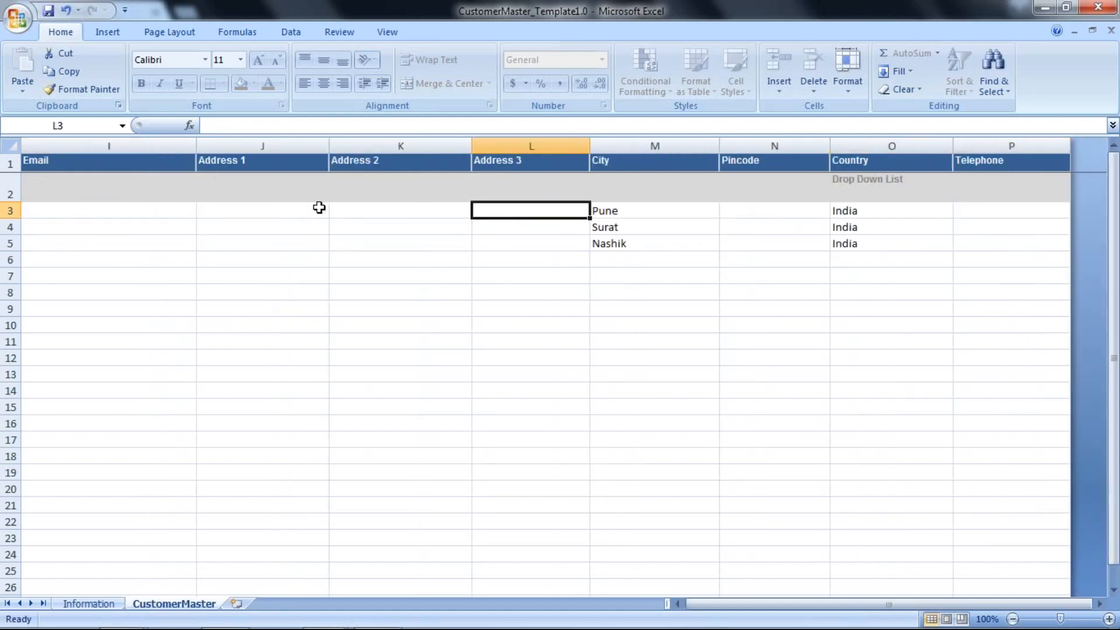
{"action": "key", "text": "Down"}
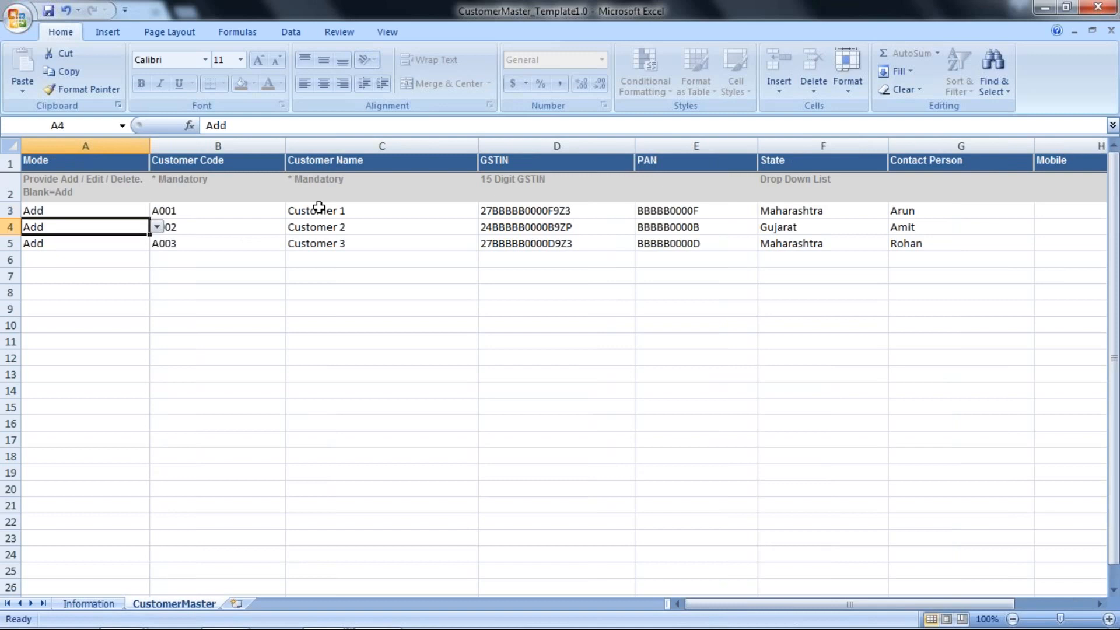
Change the two-digit state code at the start of Customer 2's GSTIN to 29
{"action": "key", "text": "Right"}
{"action": "key", "text": "Right"}
{"action": "key", "text": "Right"}
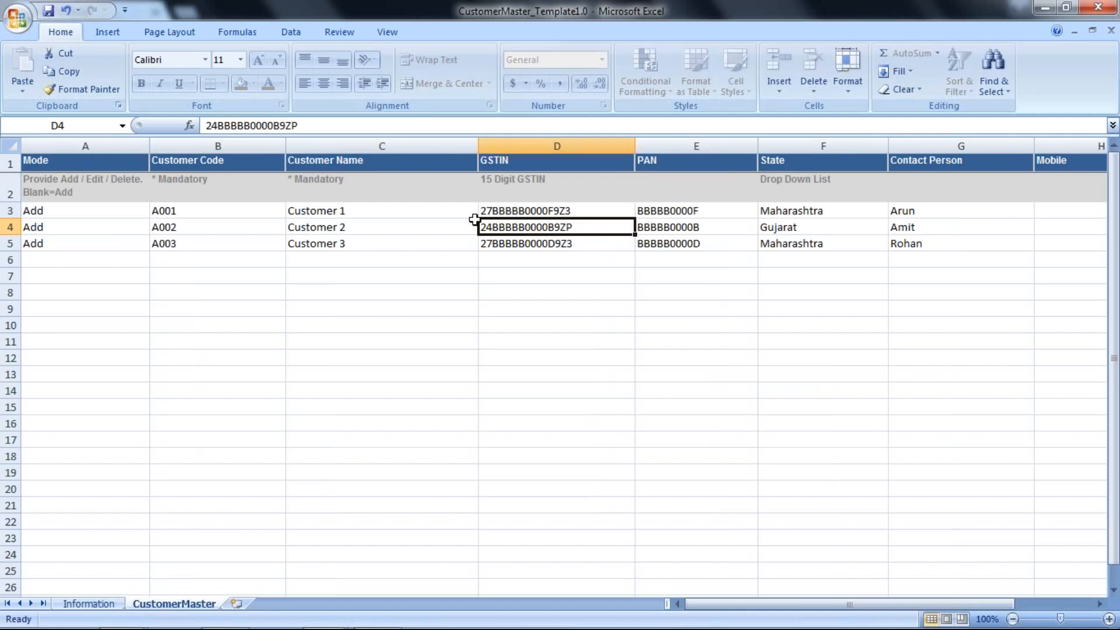
{"action": "double_click", "coordinate": [491, 227]}
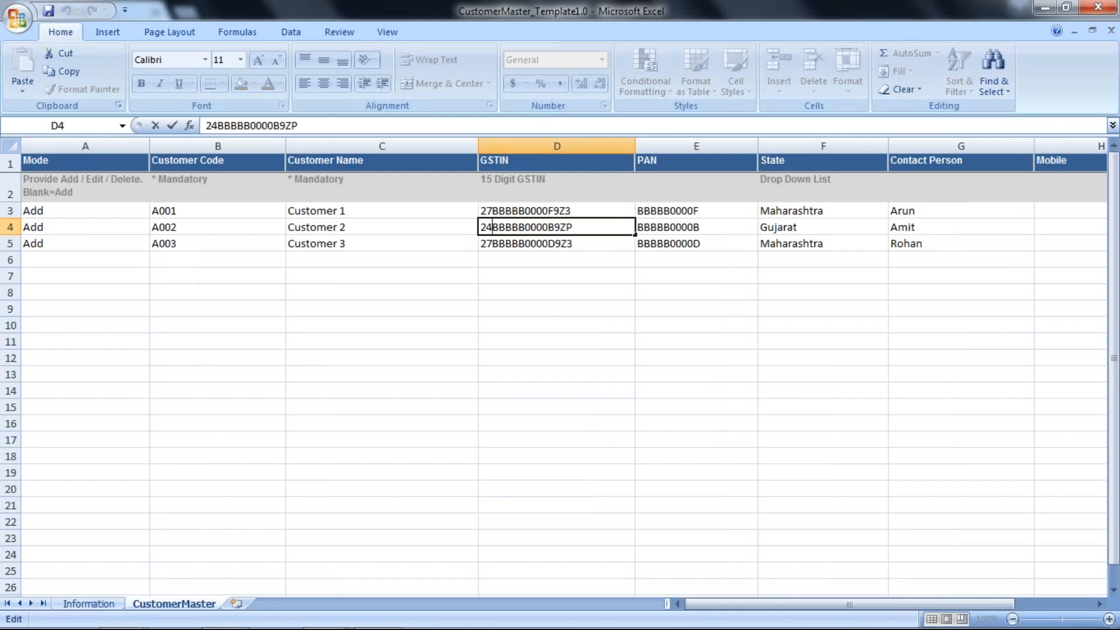
{"action": "key", "text": "BackSpace"}
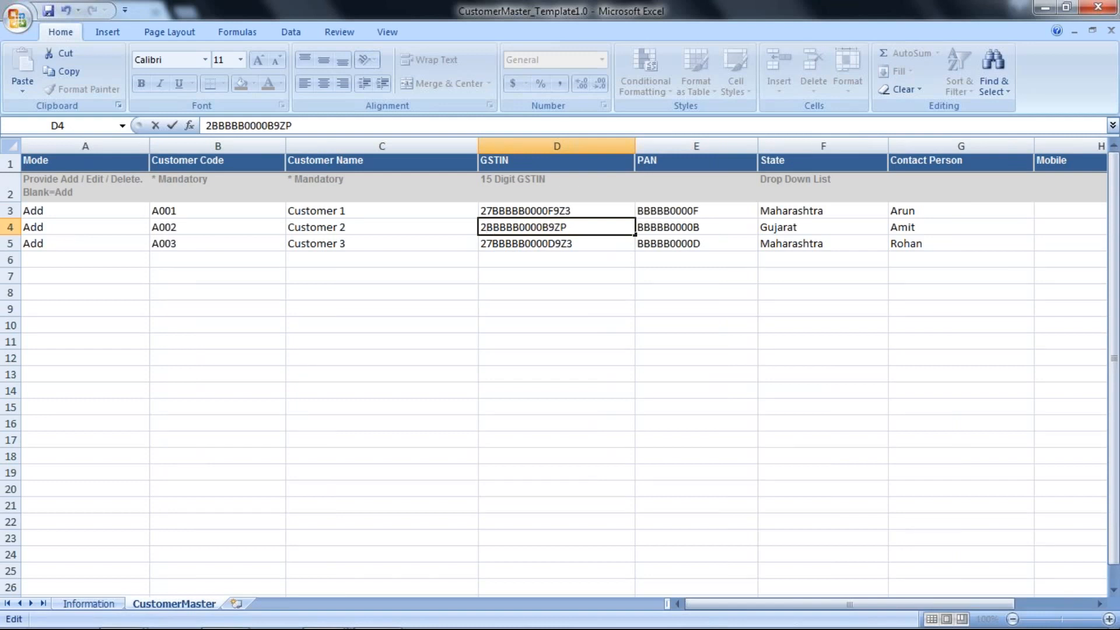
{"action": "type", "text": "9"}
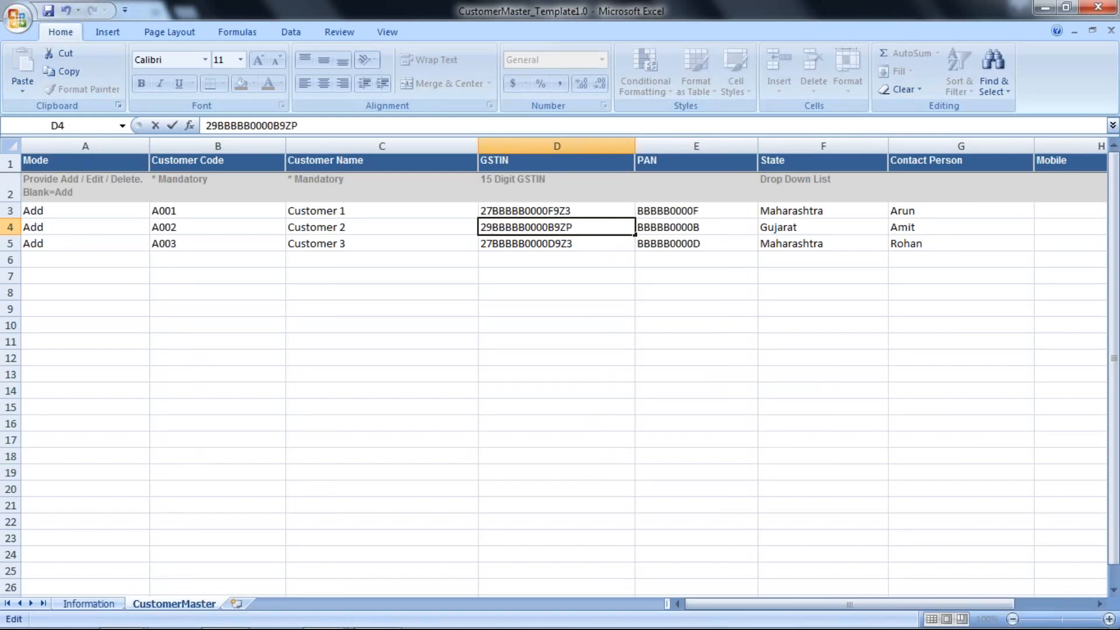
{"action": "left_click", "coordinate": [485, 271]}
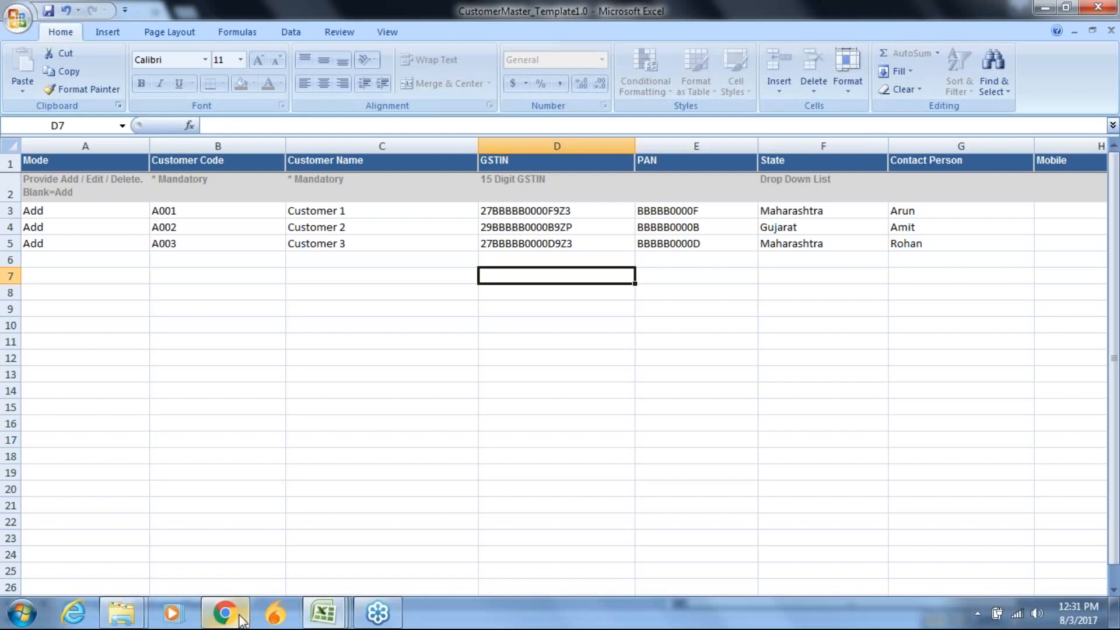
Switch to GSTTHREAD in Chrome and upload CustomerMaster_Template1.0 from the Documents library as the customer import file
{"action": "left_click", "coordinate": [239, 617]}
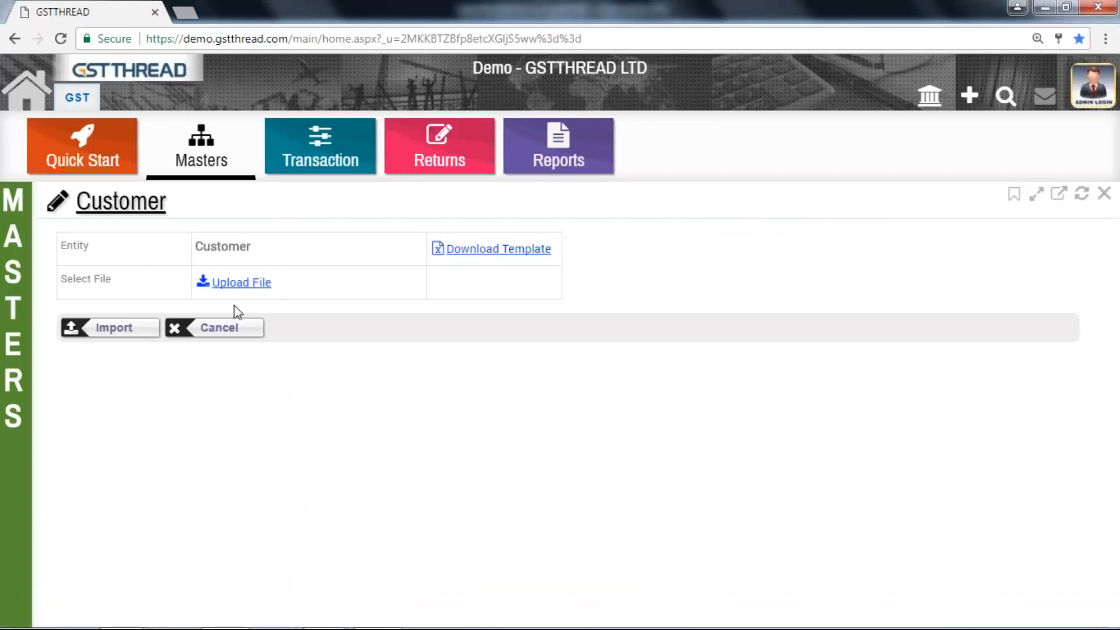
{"action": "left_click", "coordinate": [235, 284]}
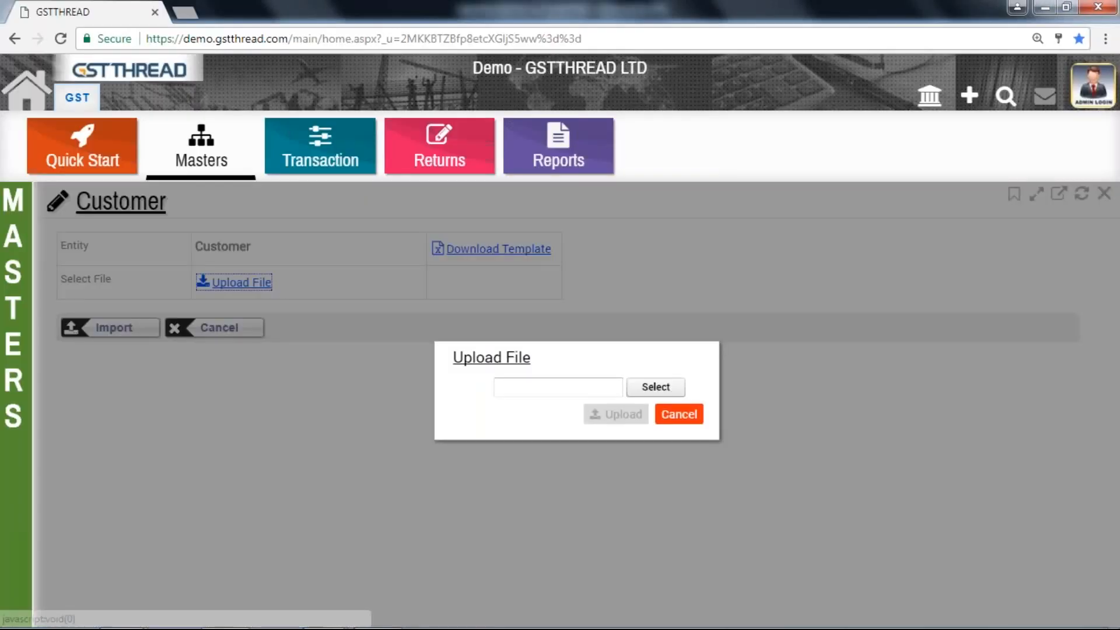
{"action": "left_click", "coordinate": [638, 386]}
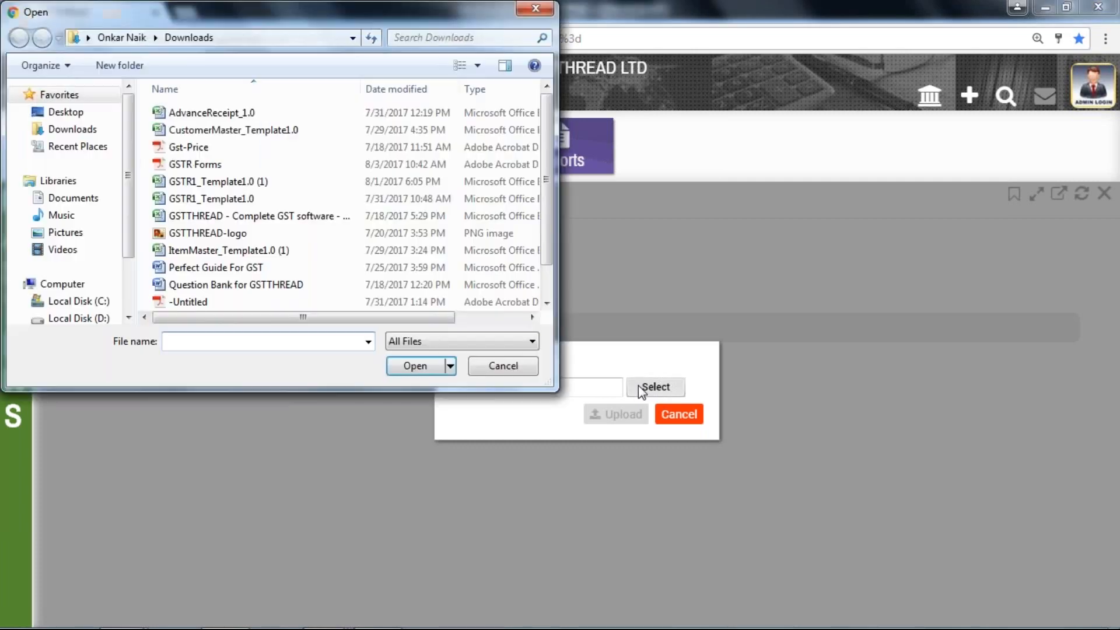
{"action": "left_click", "coordinate": [88, 199]}
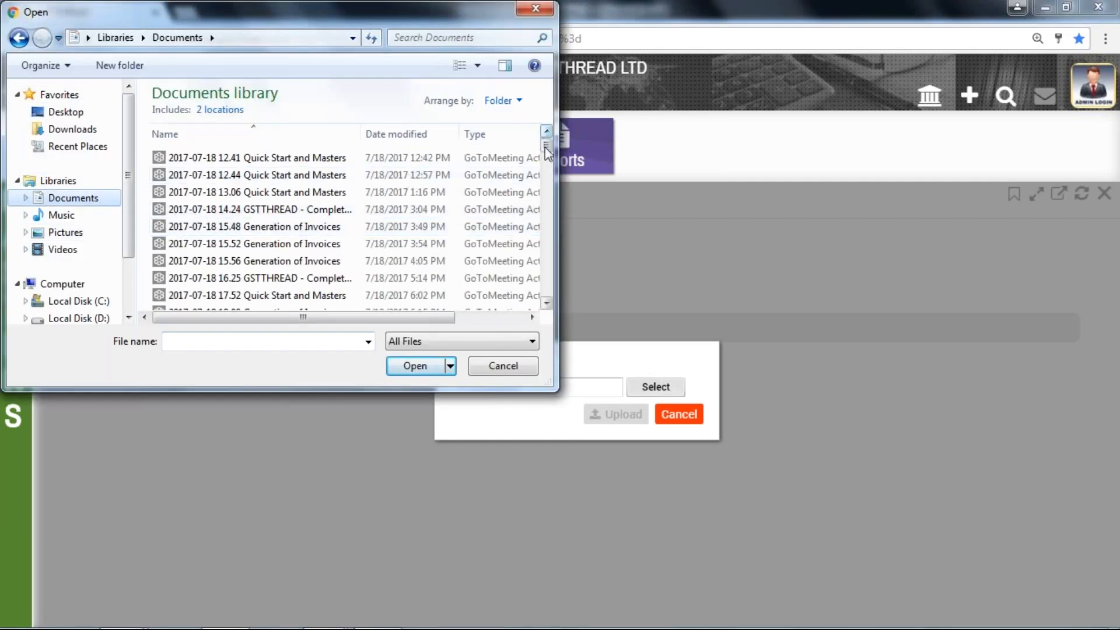
{"action": "left_click_drag", "start_coordinate": [544, 146], "coordinate": [544, 292]}
{"action": "left_click", "coordinate": [350, 301]}
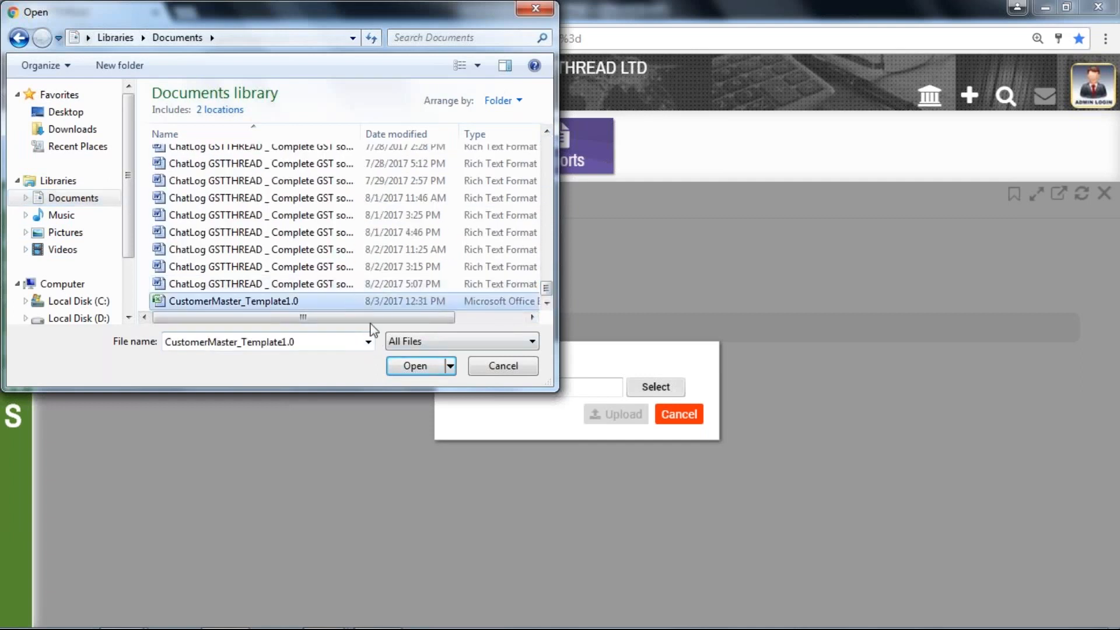
{"action": "left_click", "coordinate": [414, 366]}
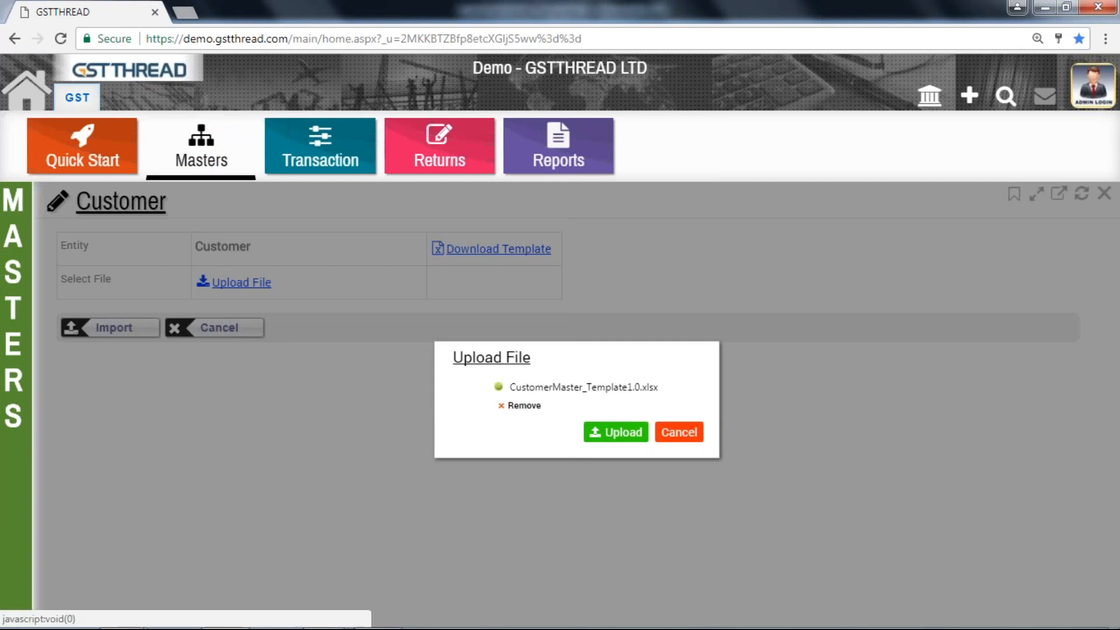
{"action": "left_click", "coordinate": [610, 437]}
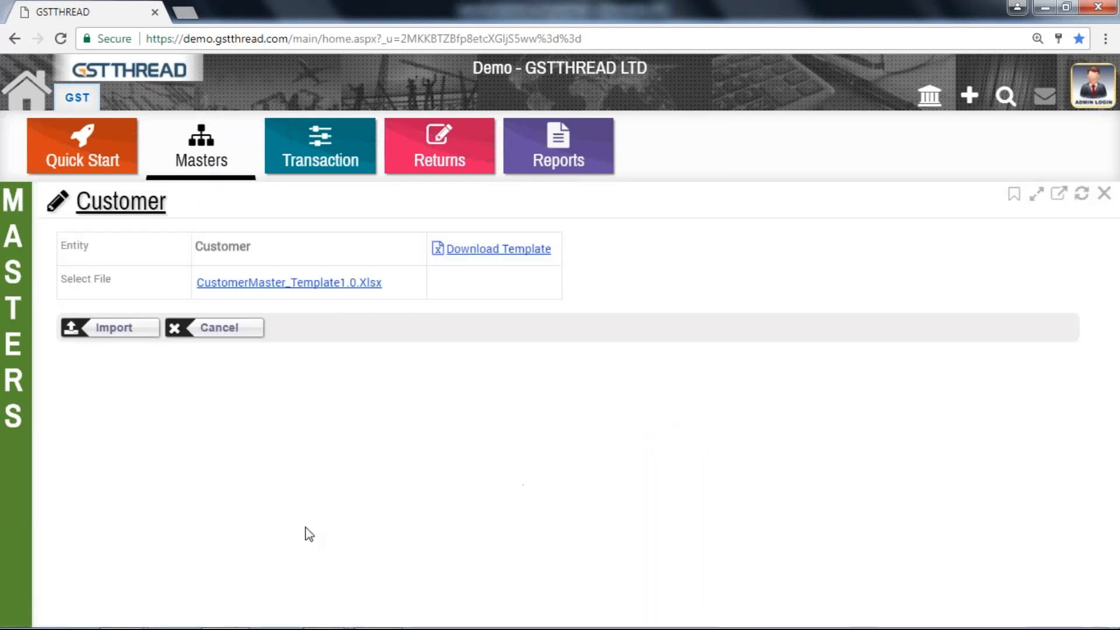
Import the uploaded customer file and examine the error description reported for the CustomerMaster sheet
{"action": "left_click", "coordinate": [111, 328]}
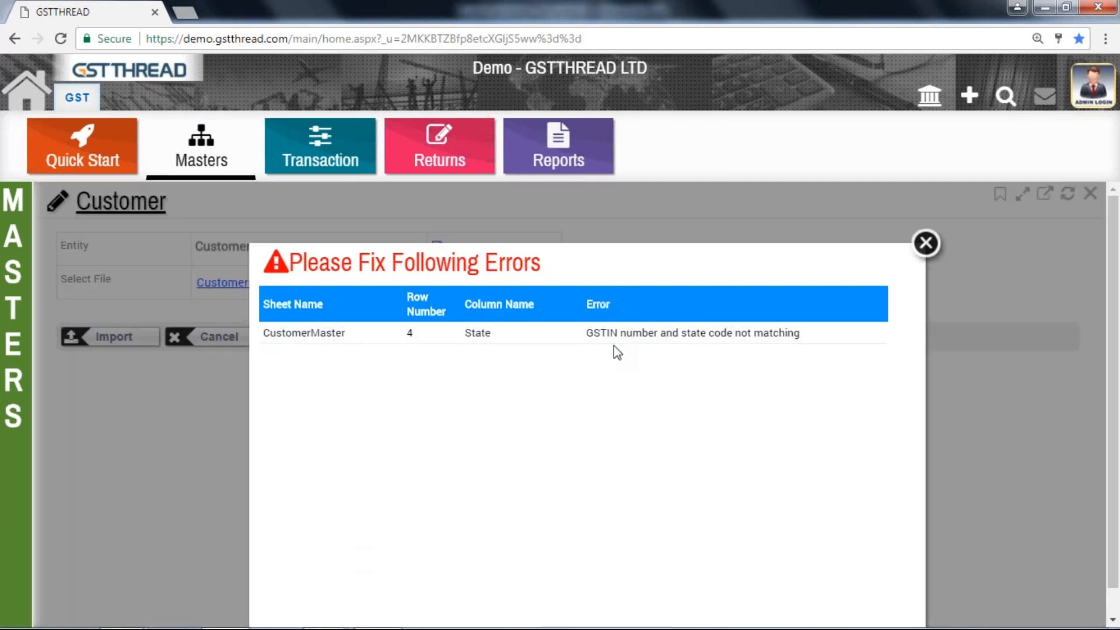
{"action": "triple_click", "coordinate": [615, 334]}
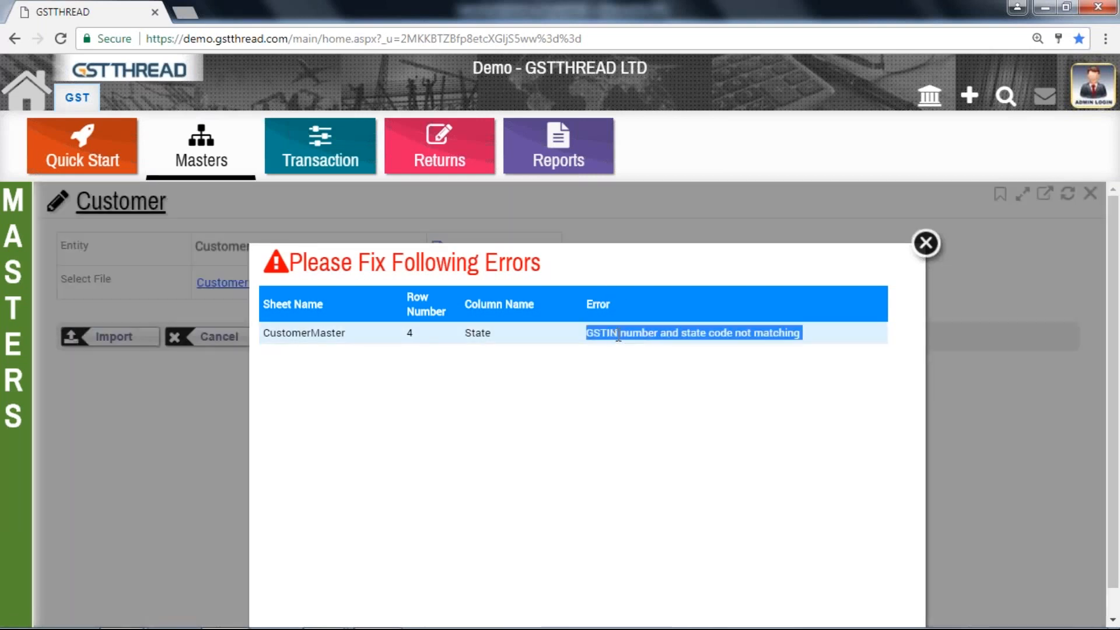
Close the error report, switch to the CustomerMaster_Template1.0 workbook in Excel, and save it with Customer 2's GSTIN state code set to 24
{"action": "left_click", "coordinate": [925, 243]}
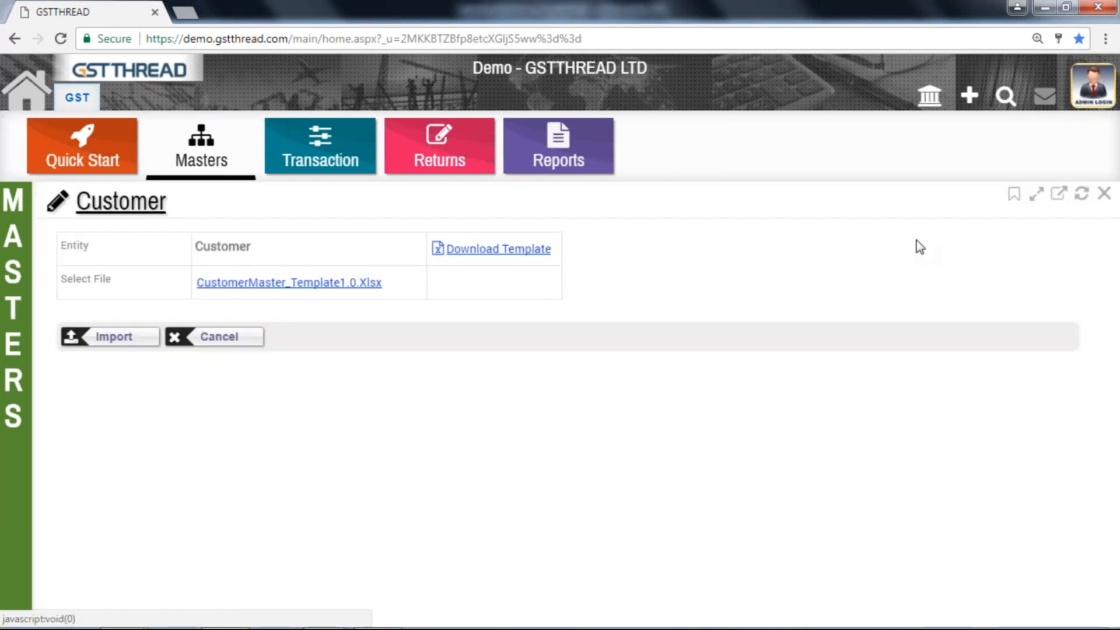
{"action": "mouse_move", "coordinate": [377, 628]}
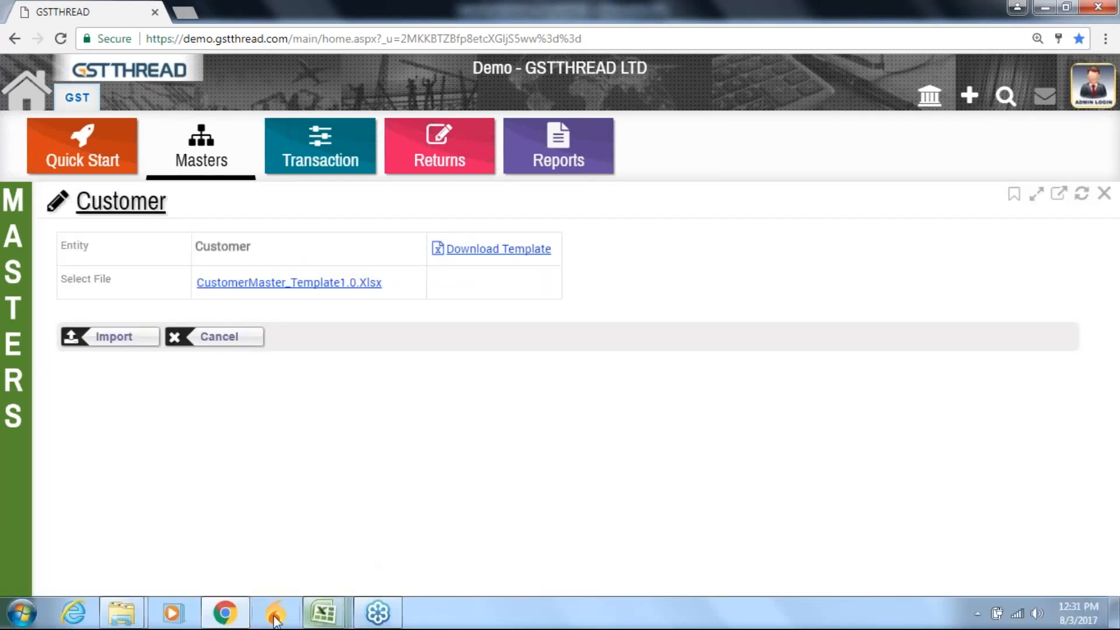
{"action": "left_click", "coordinate": [241, 623]}
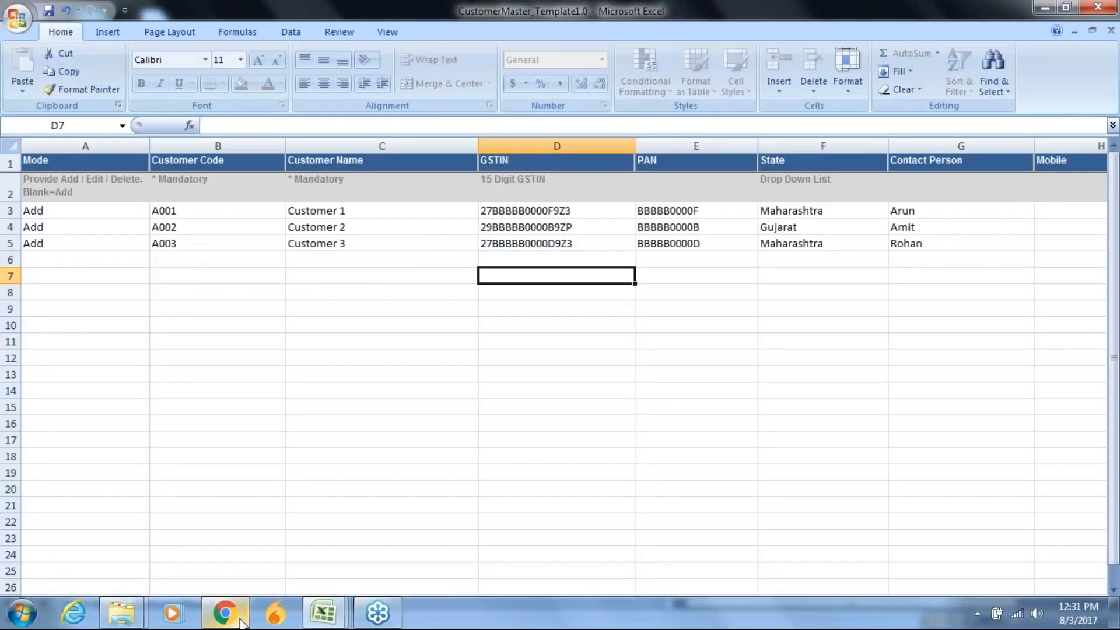
{"action": "double_click", "coordinate": [492, 227]}
{"action": "key", "text": "BackSpace"}
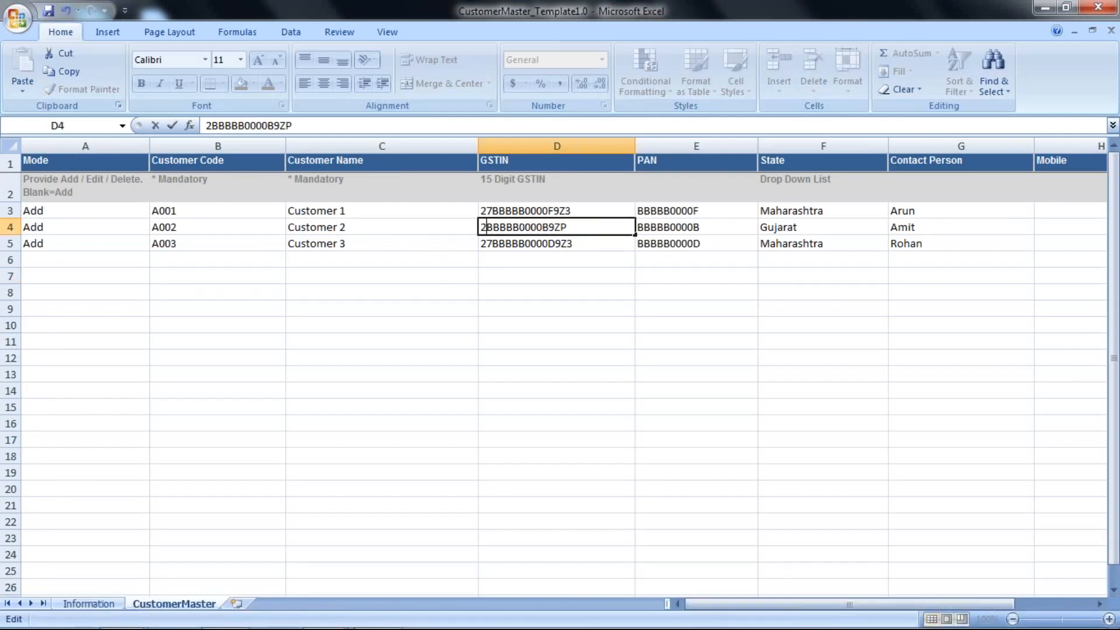
{"action": "type", "text": "4"}
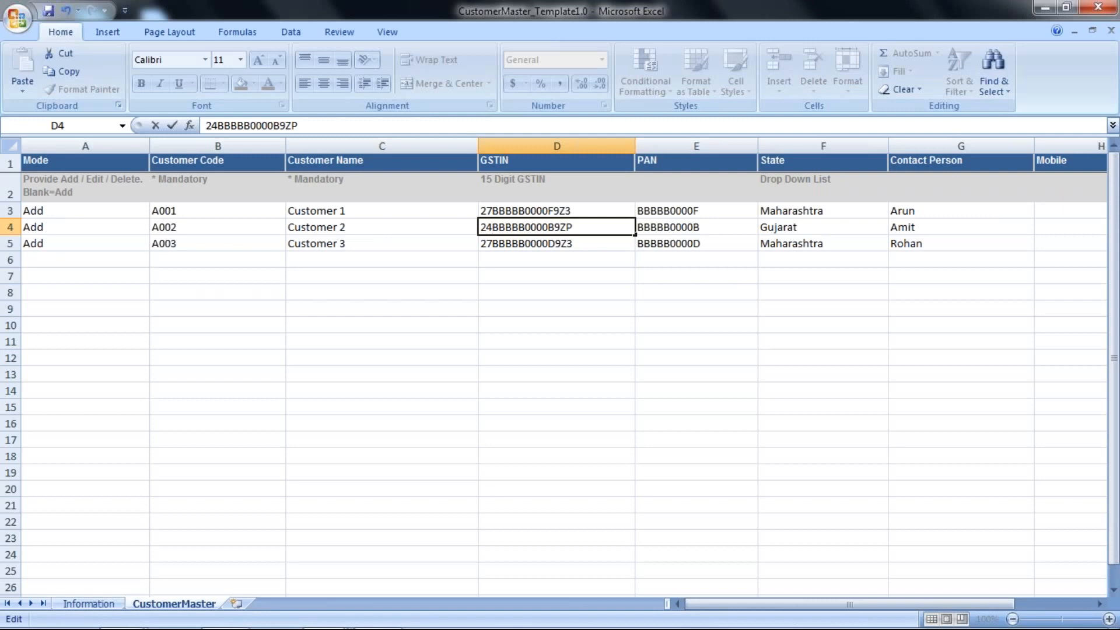
{"action": "left_click", "coordinate": [492, 314]}
{"action": "key", "text": "ctrl+s"}
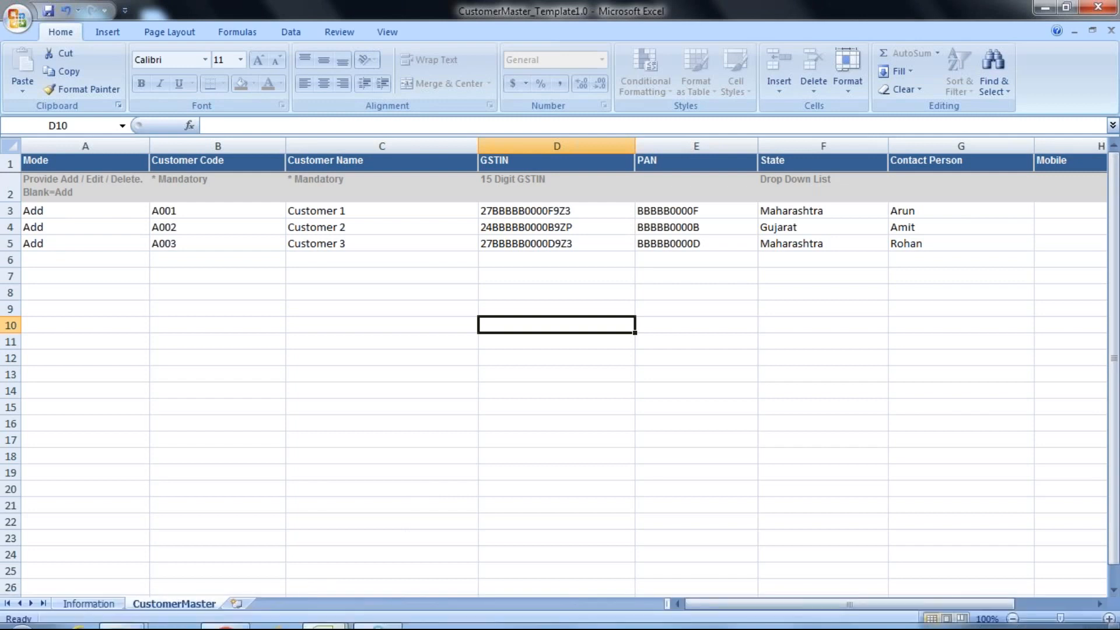
Switch to GSTTHREAD in Chrome, upload the corrected CustomerMaster_Template1.0 from the Documents library again and import it
{"action": "left_click", "coordinate": [224, 612]}
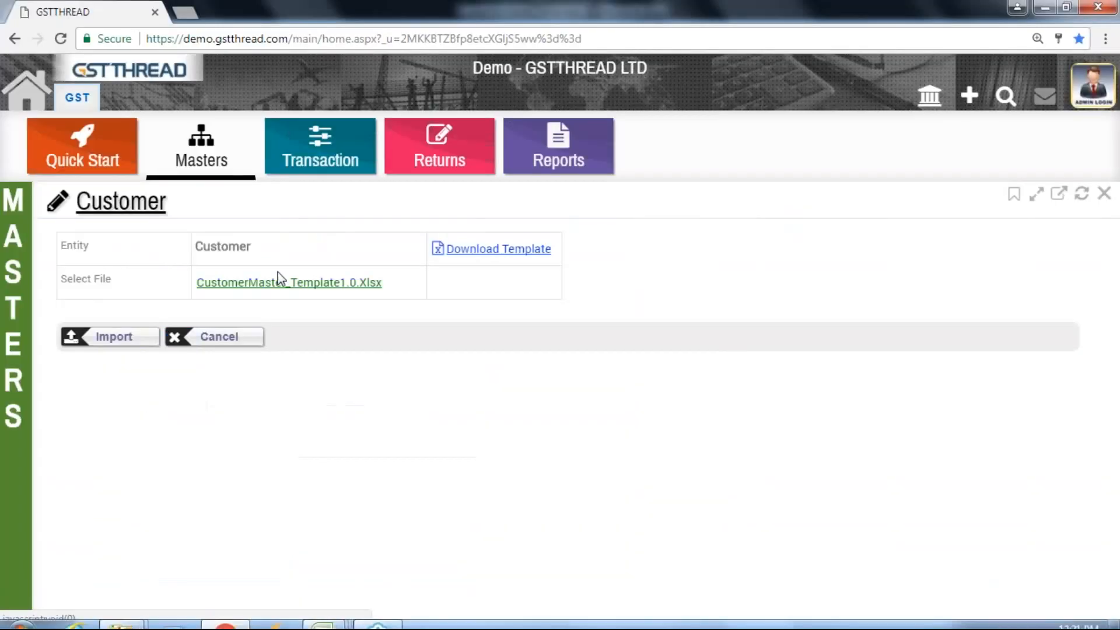
{"action": "left_click", "coordinate": [279, 282]}
{"action": "left_click", "coordinate": [644, 401]}
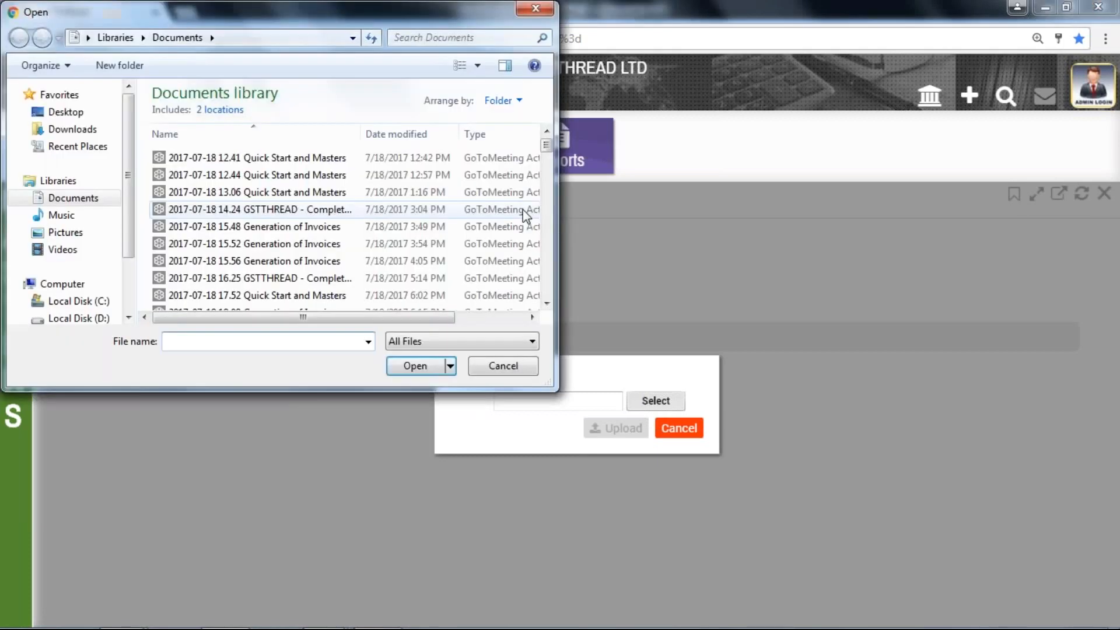
{"action": "left_click", "coordinate": [548, 193]}
{"action": "scroll", "coordinate": [548, 192], "scroll_direction": "up", "scroll_amount": 3}
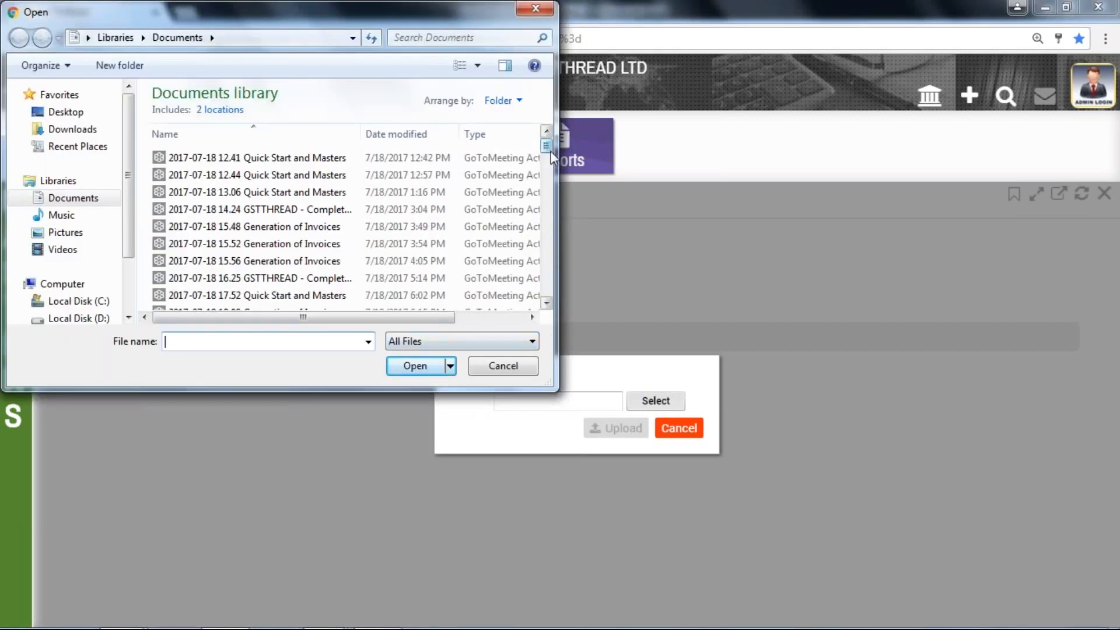
{"action": "left_click_drag", "start_coordinate": [548, 147], "coordinate": [555, 295]}
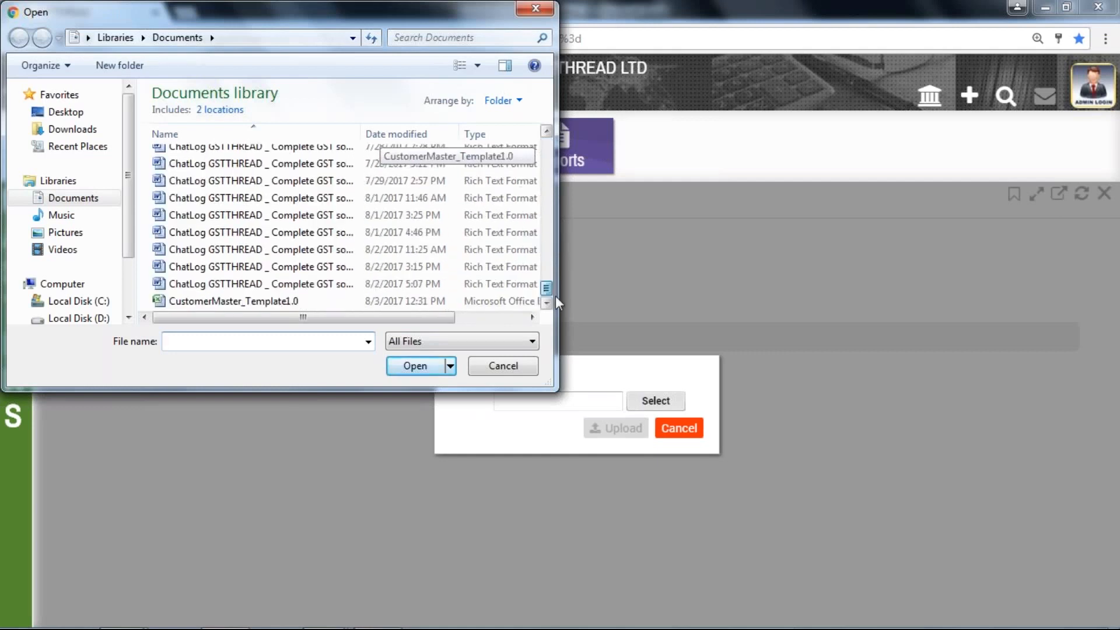
{"action": "left_click", "coordinate": [470, 303]}
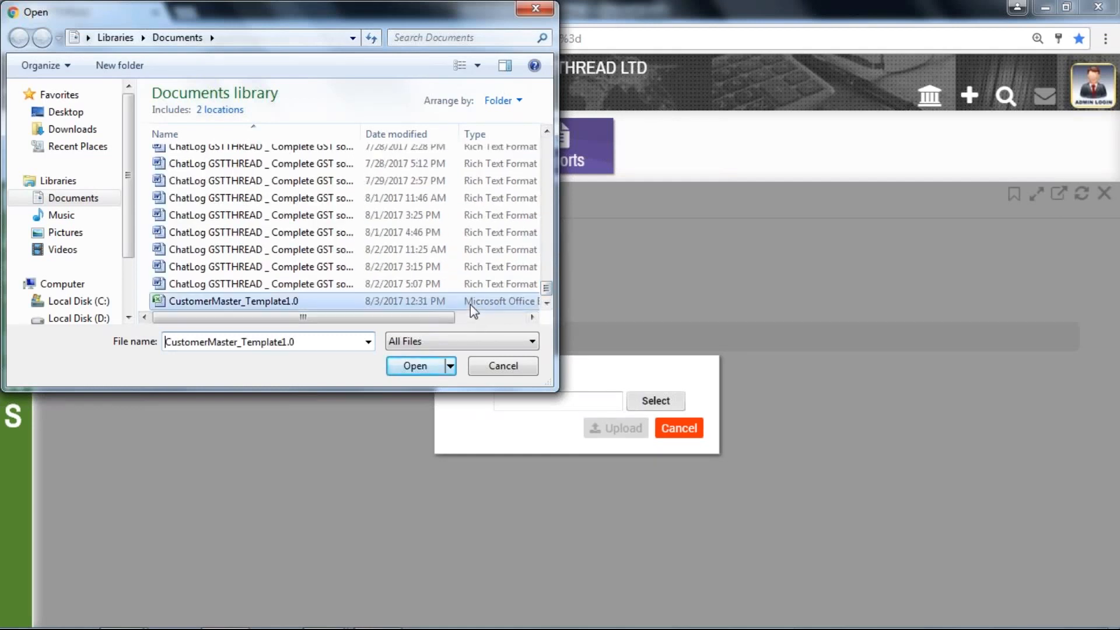
{"action": "left_click", "coordinate": [414, 366]}
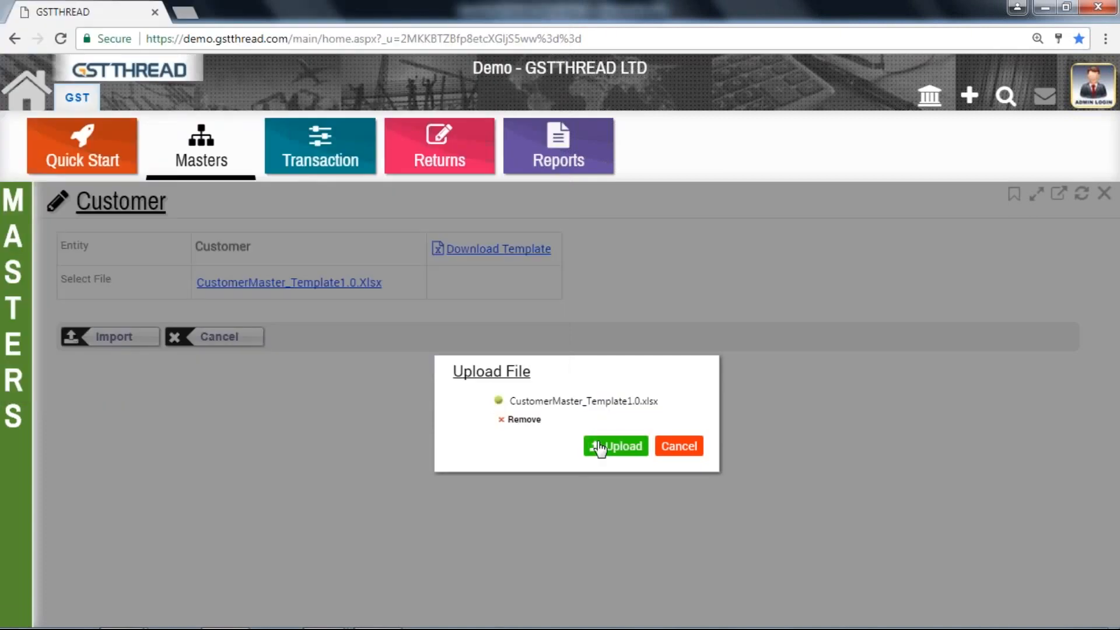
{"action": "left_click", "coordinate": [599, 447]}
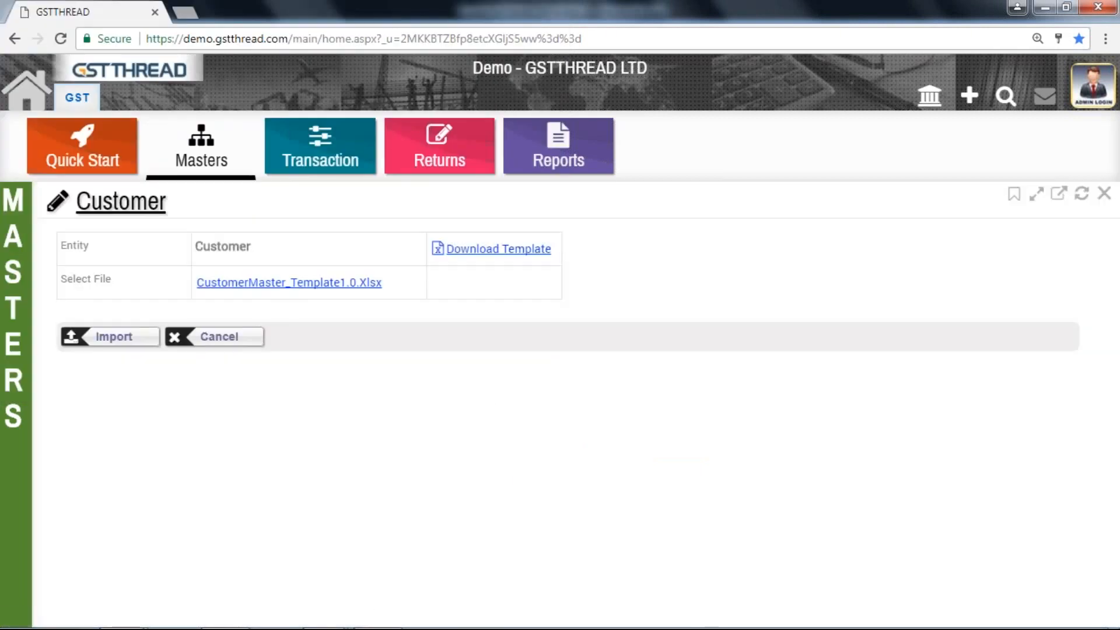
{"action": "left_click", "coordinate": [112, 338]}
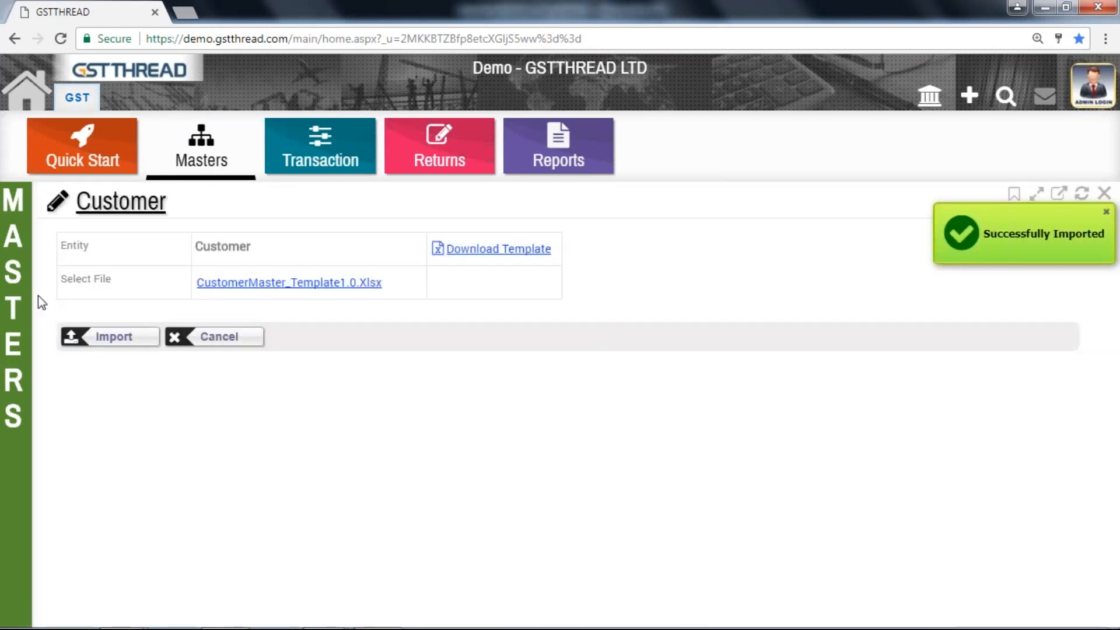
Open the Customer Master list and check its last rows for Customer 1, Customer 2 and Customer 3
{"action": "mouse_move", "coordinate": [23, 295]}
{"action": "left_click", "coordinate": [24, 229]}
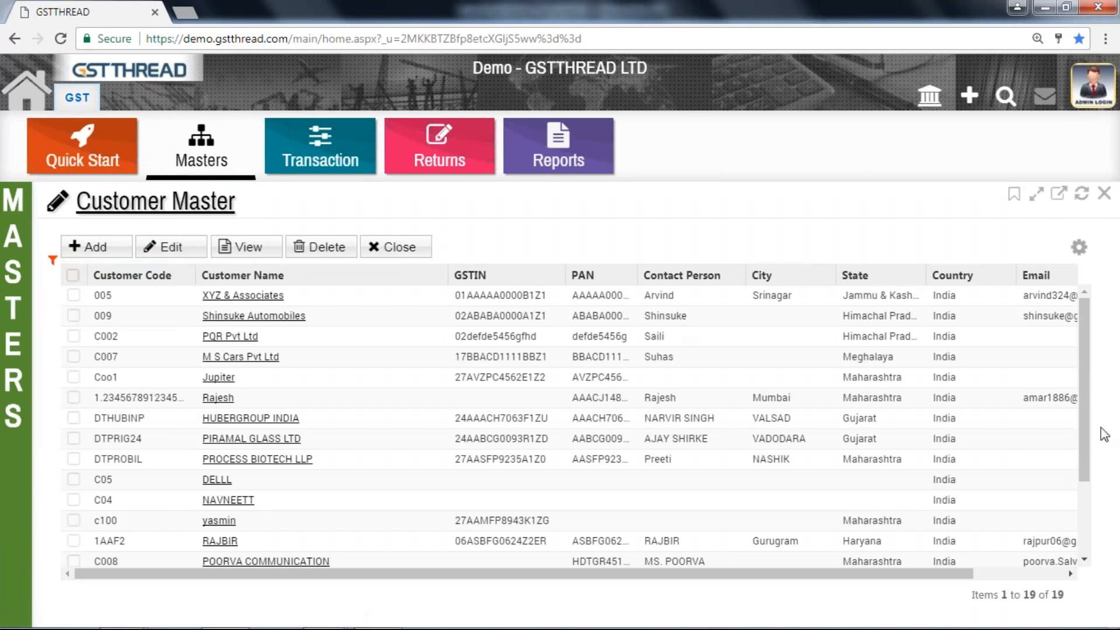
{"action": "left_click_drag", "start_coordinate": [1080, 437], "coordinate": [1087, 572]}
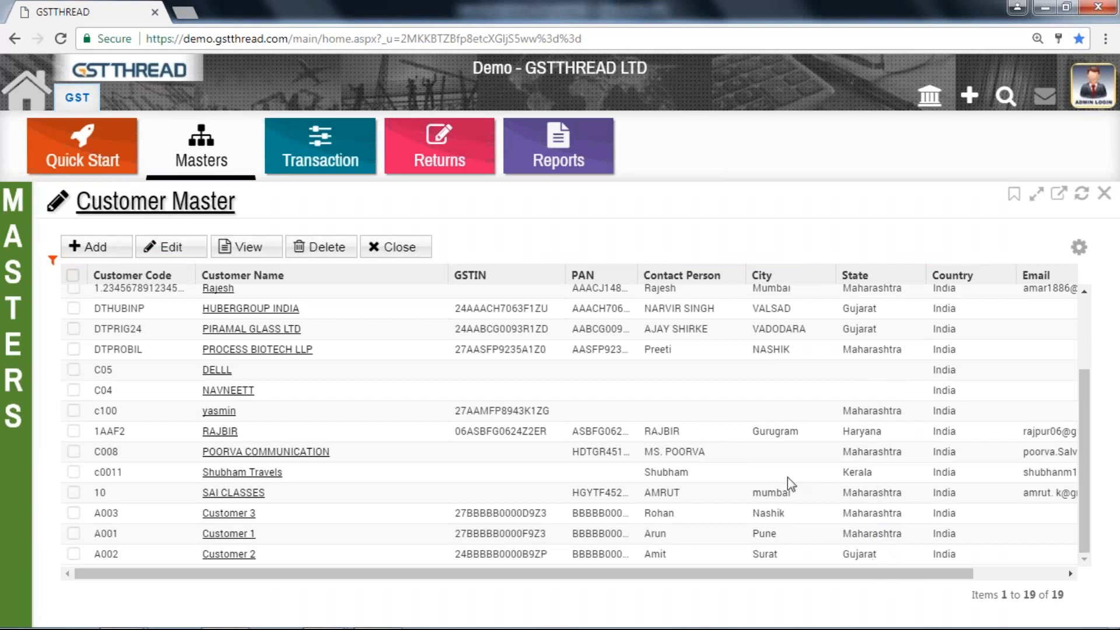
Open the Vendor import page in GSTTHREAD, then switch to the VendorMaster_Template1.0 workbook in Excel
{"action": "mouse_move", "coordinate": [4, 349]}
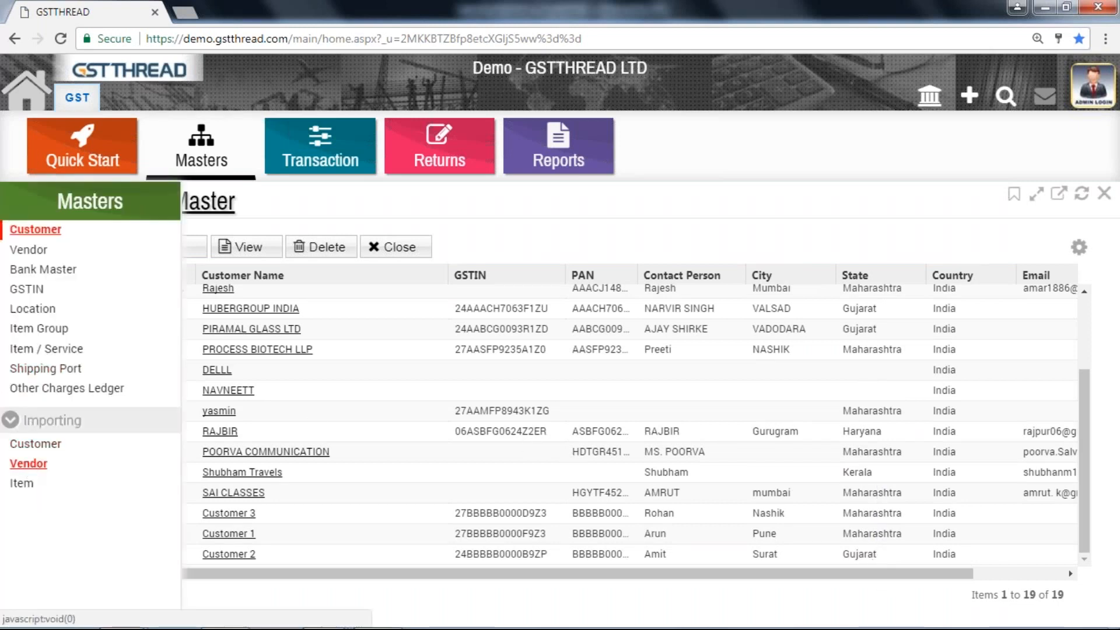
{"action": "left_click", "coordinate": [28, 463]}
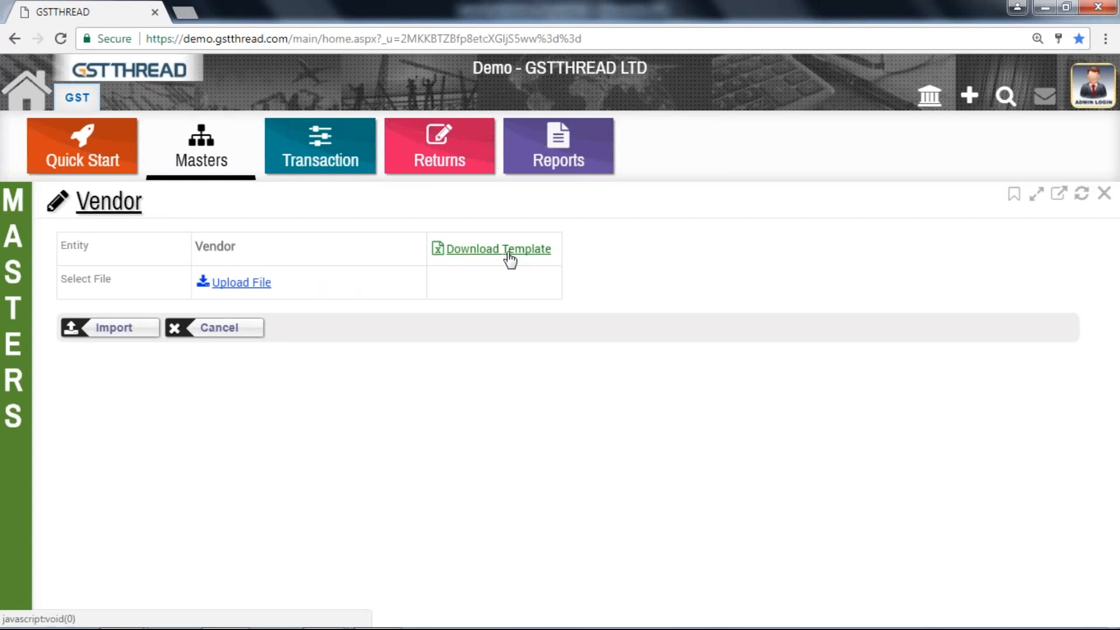
{"action": "mouse_move", "coordinate": [404, 625]}
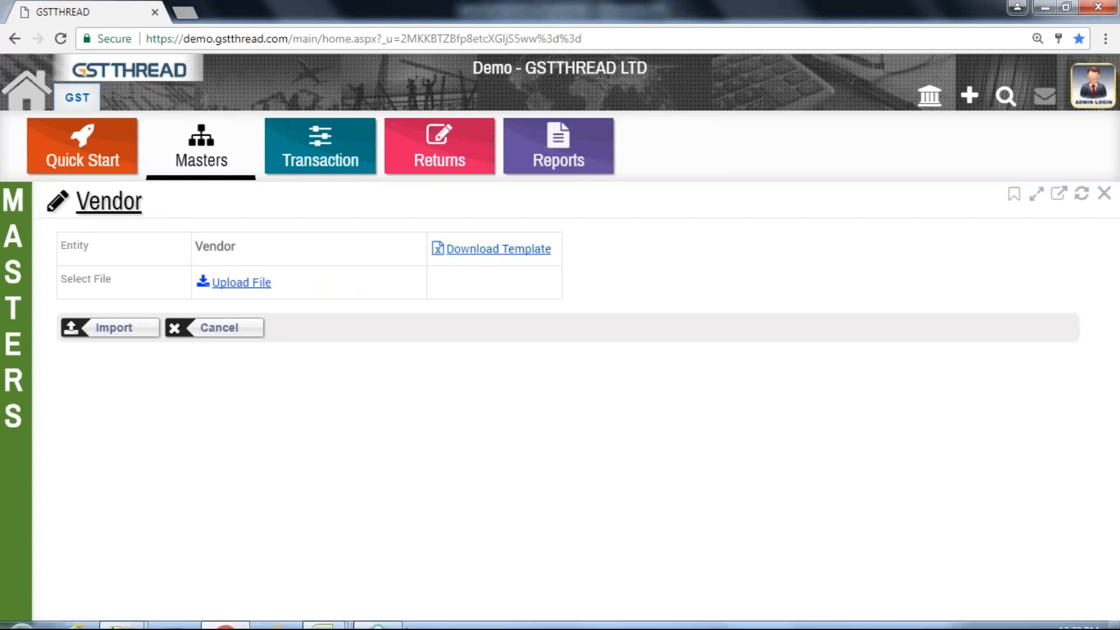
{"action": "left_click", "coordinate": [337, 621]}
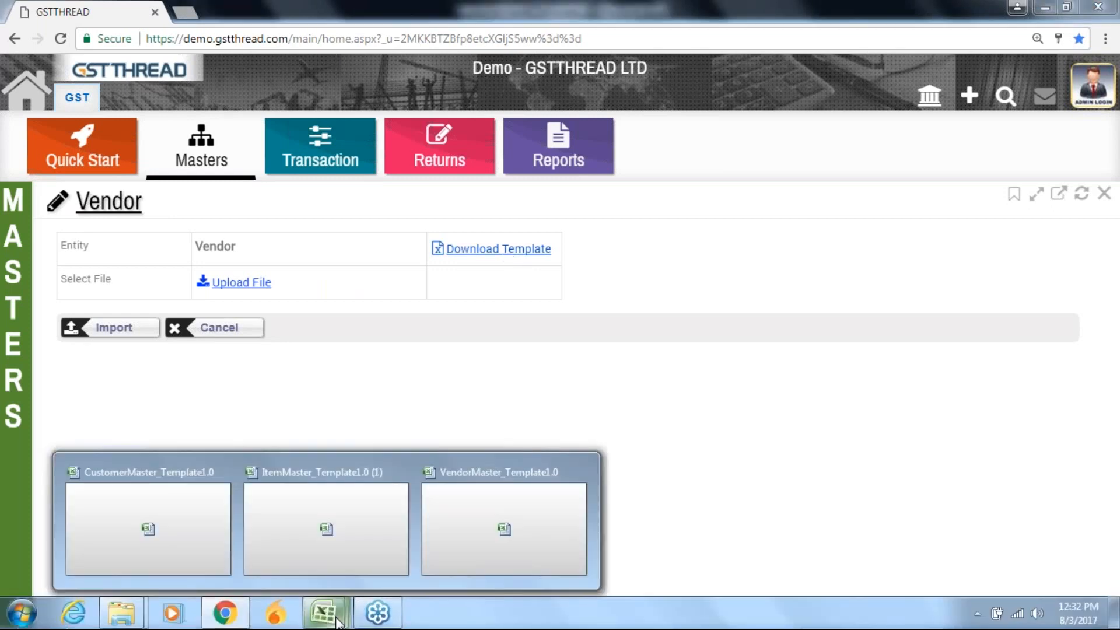
{"action": "left_click", "coordinate": [504, 519]}
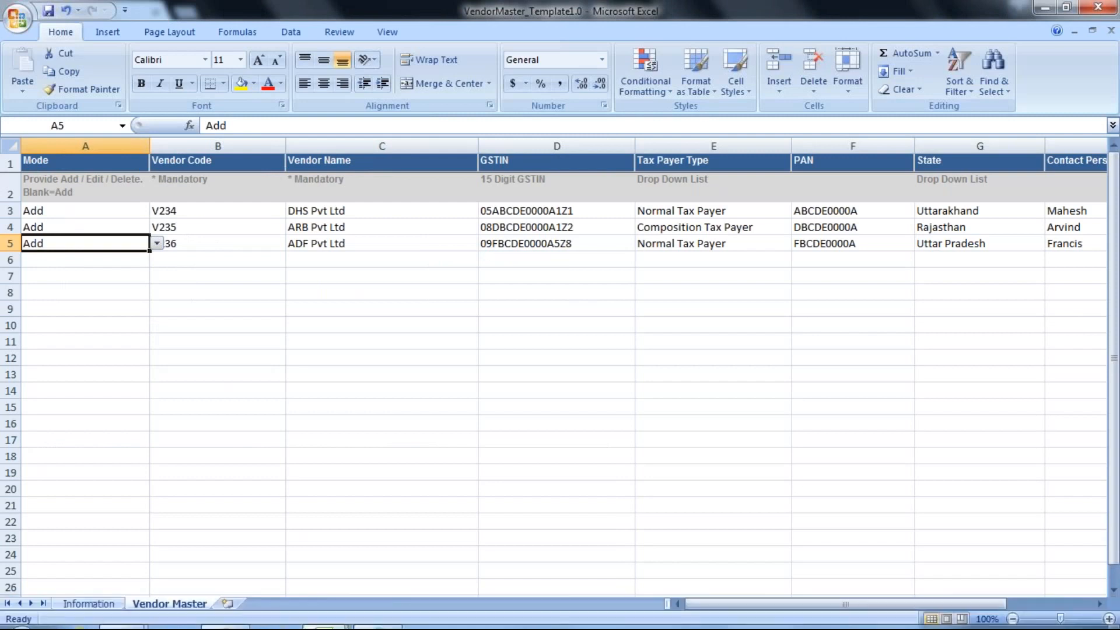
Examine the mode, vendor code, vendor name, GSTIN and tax payer type options in the DHS Pvt Ltd row
{"action": "left_click", "coordinate": [212, 209]}
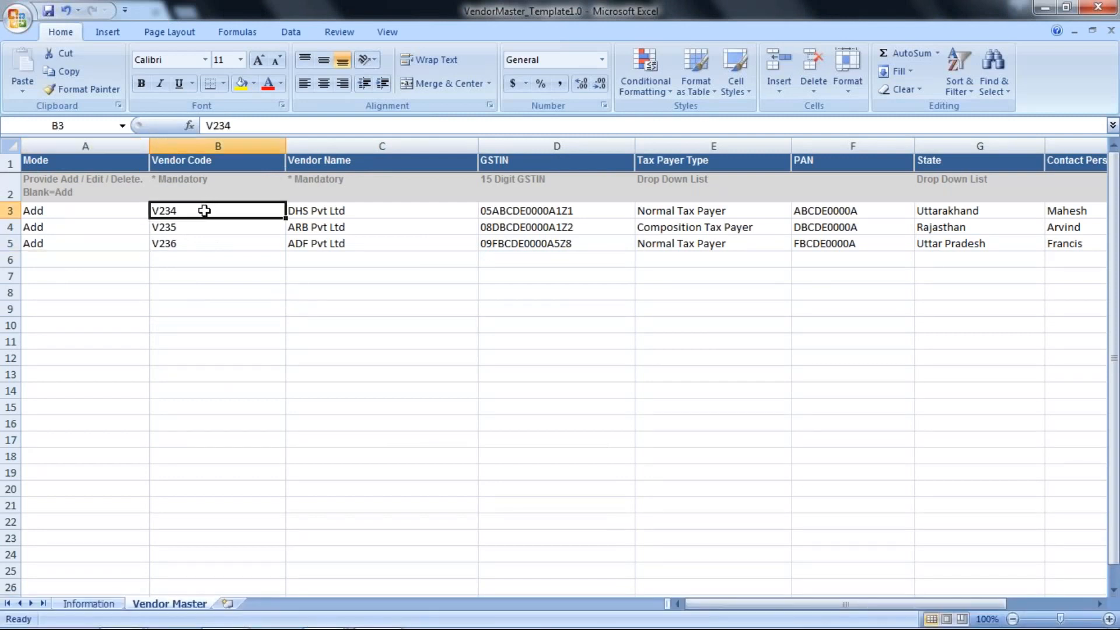
{"action": "left_click", "coordinate": [138, 212]}
{"action": "left_click", "coordinate": [178, 209]}
{"action": "left_click", "coordinate": [301, 211]}
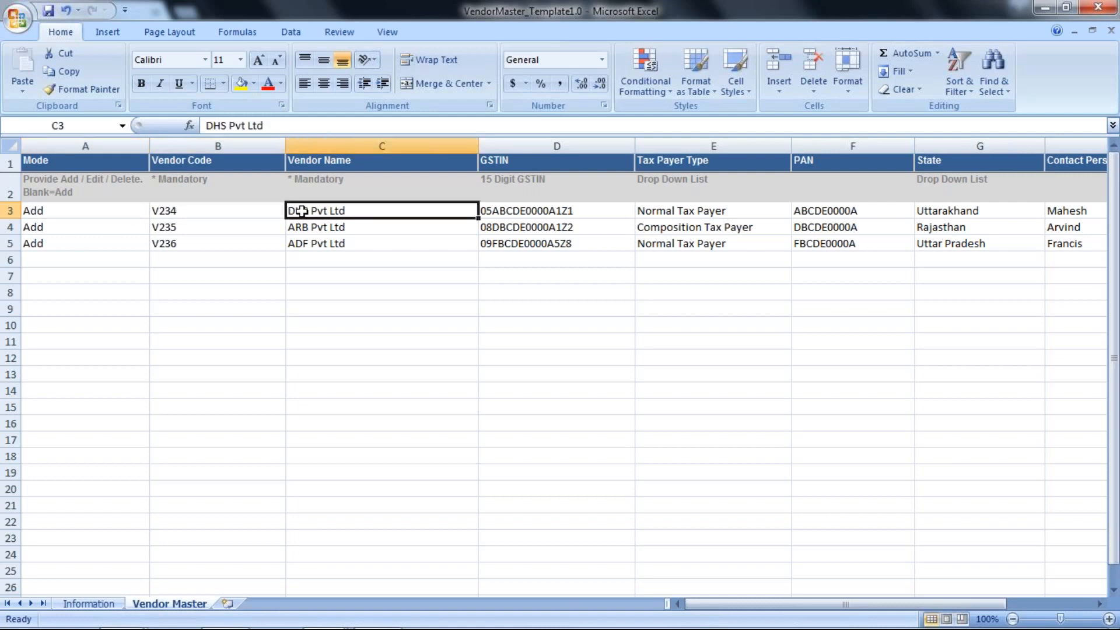
{"action": "key", "text": "Tab"}
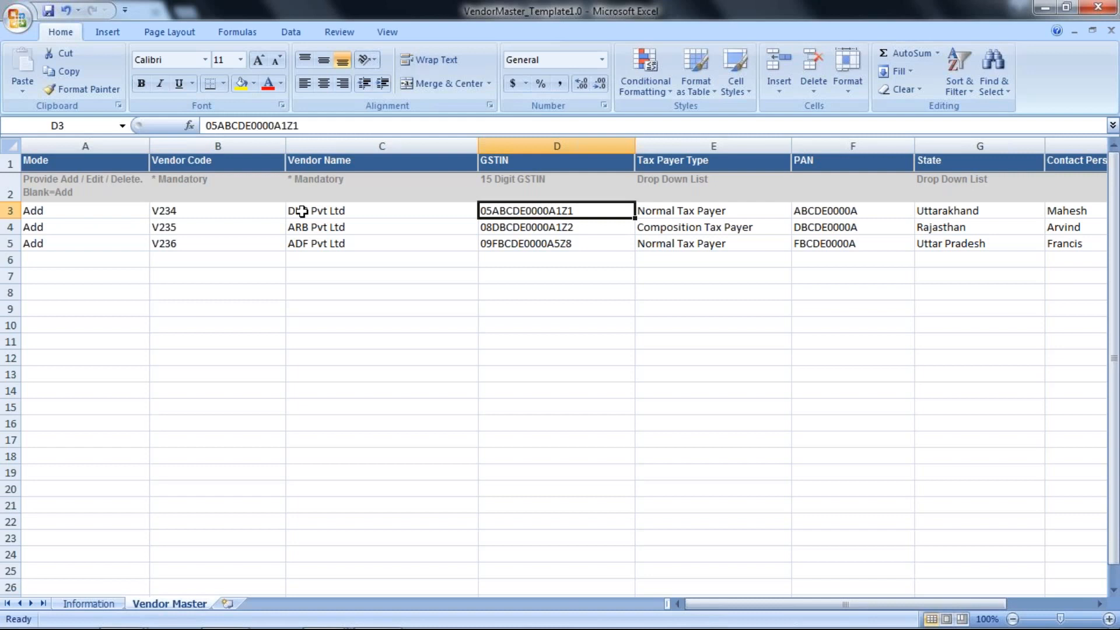
{"action": "key", "text": "Right"}
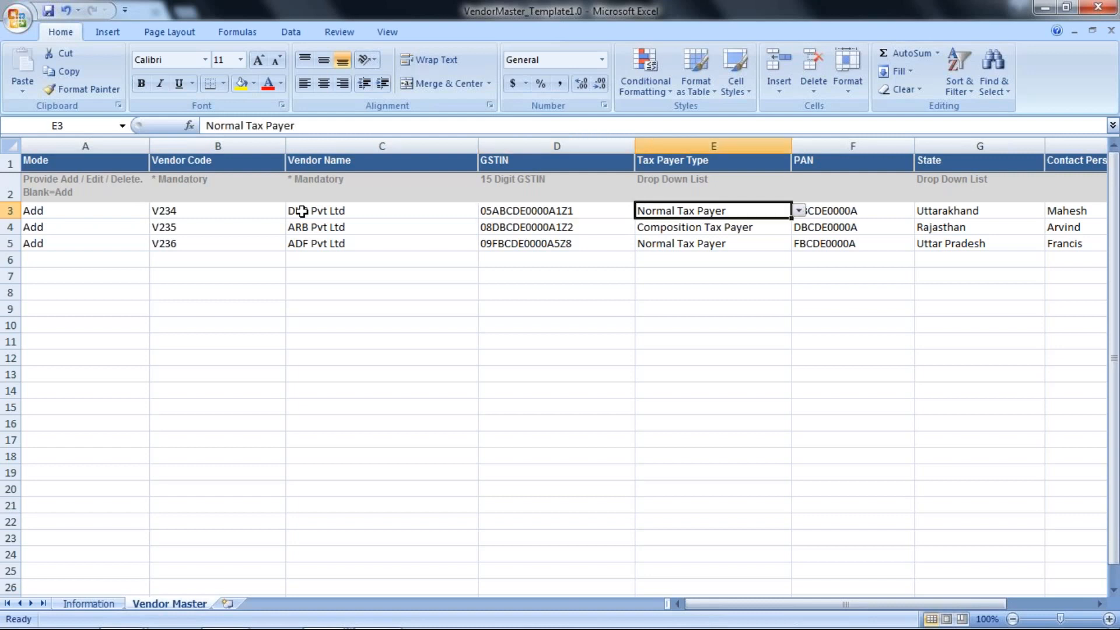
{"action": "left_click", "coordinate": [799, 212]}
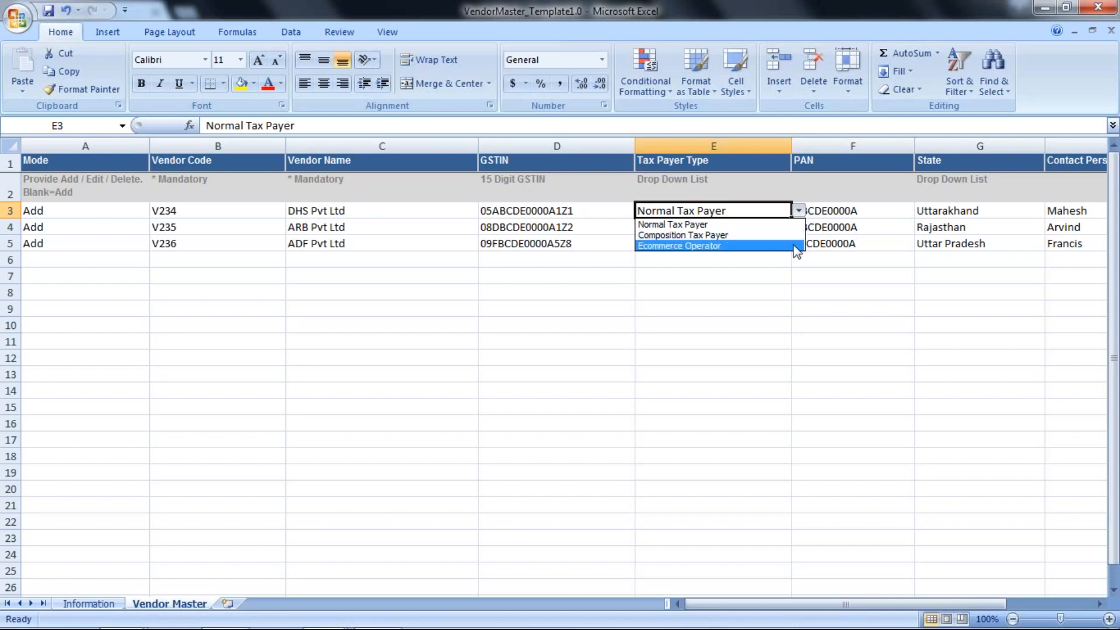
Review the DHS Pvt Ltd row from PAN and State through the contact, address and country columns, ending back at its Mode cell
{"action": "left_click", "coordinate": [853, 211]}
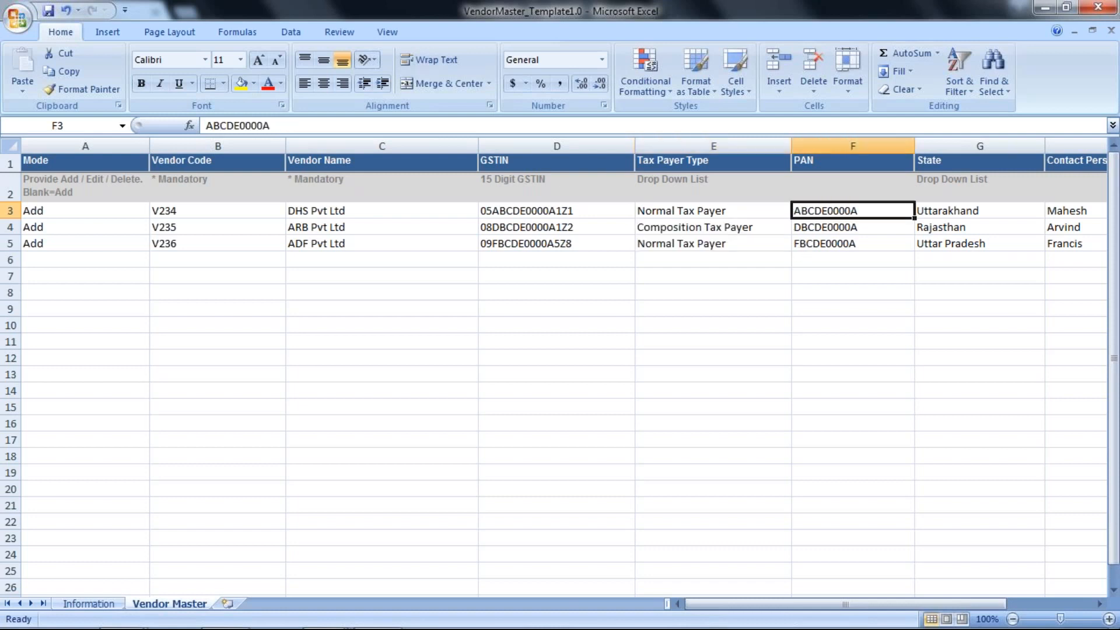
{"action": "left_click", "coordinate": [852, 227]}
{"action": "key", "text": "Right"}
{"action": "key", "text": "Up"}
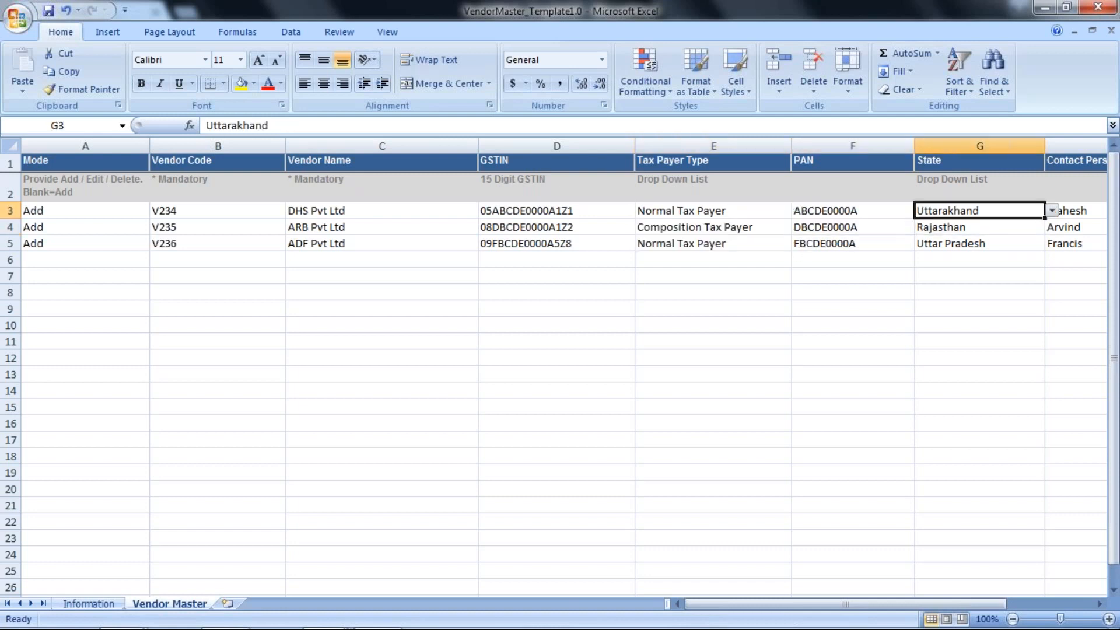
{"action": "key", "text": "Right"}
{"action": "key", "text": "Right"}
{"action": "key", "text": "Right"}
{"action": "key", "text": "Right"}
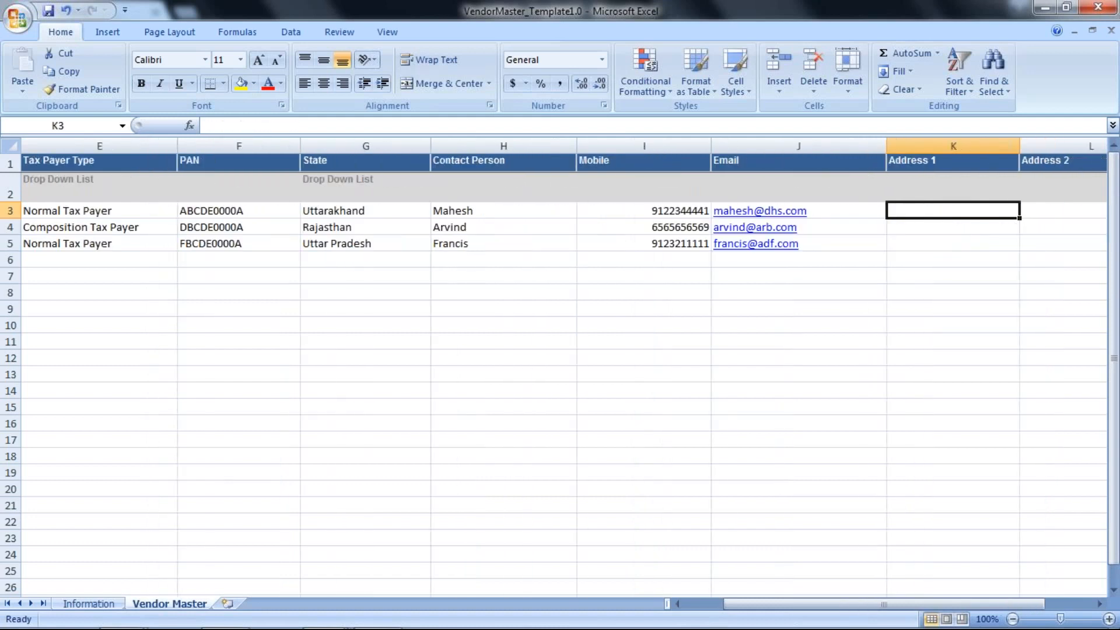
{"action": "key", "text": "Right"}
{"action": "key", "text": "Right"}
{"action": "key", "text": "Right"}
{"action": "key", "text": "Right"}
{"action": "key", "text": "Right"}
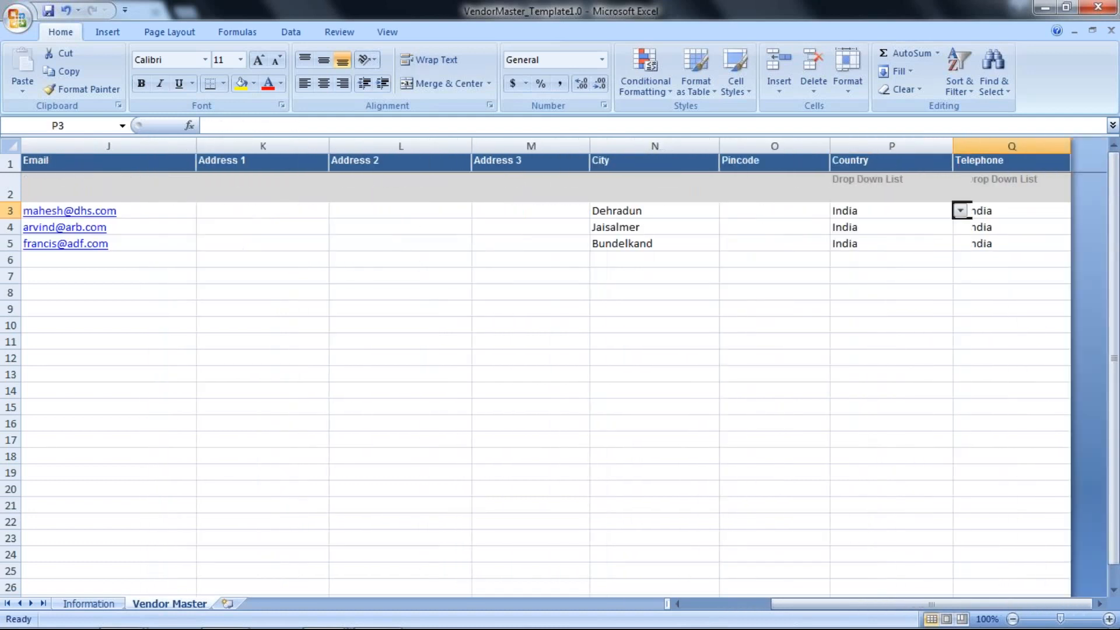
{"action": "key", "text": "Left"}
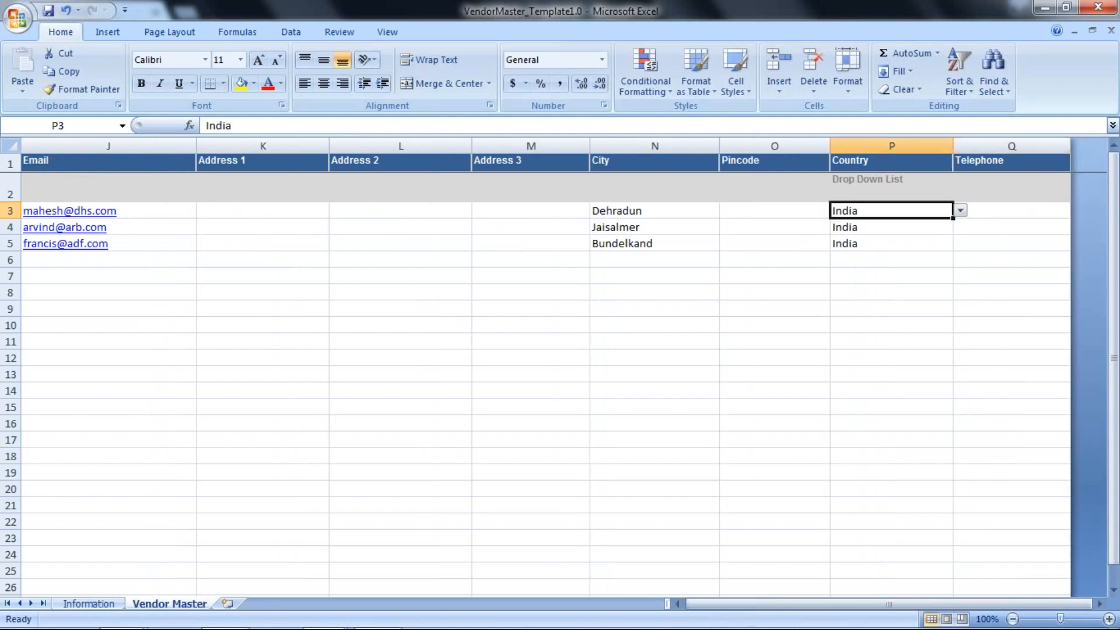
{"action": "key", "text": "Left"}
{"action": "key", "text": "Left"}
{"action": "key", "text": "Left"}
{"action": "key", "text": "Left"}
{"action": "key", "text": "Left"}
{"action": "key", "text": "Left"}
{"action": "key", "text": "Left"}
{"action": "key", "text": "Left"}
{"action": "key", "text": "Left"}
{"action": "key", "text": "Left"}
{"action": "key", "text": "Left"}
{"action": "key", "text": "Left"}
{"action": "key", "text": "Left"}
{"action": "key", "text": "Left"}
{"action": "key", "text": "Left"}
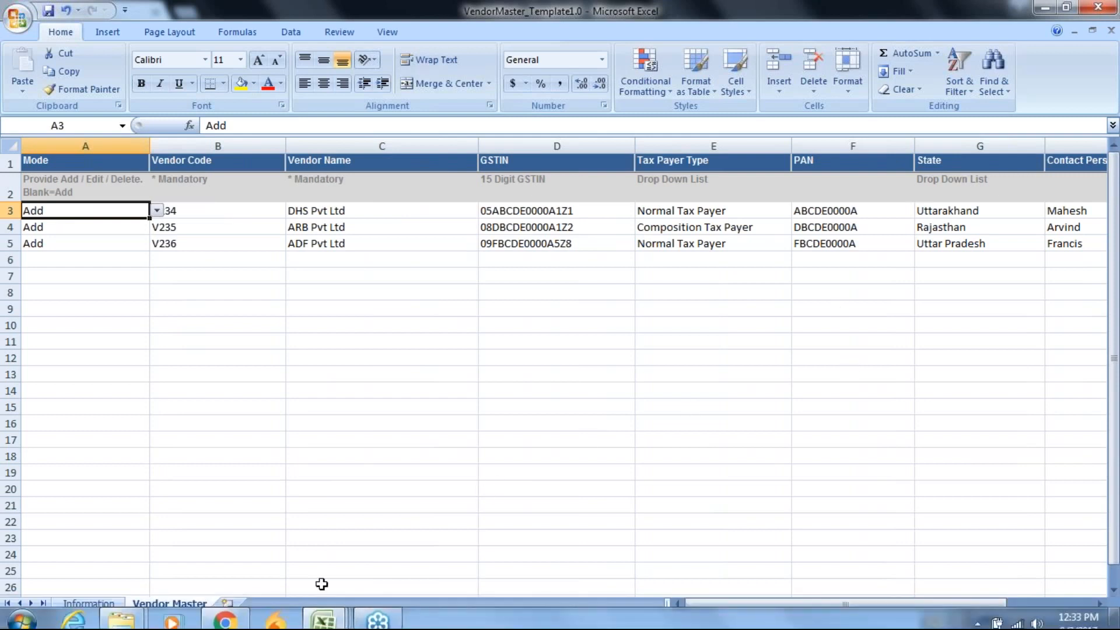
Switch to GSTTHREAD and upload VendorMaster_Template1.0 from the Downloads folder on the Vendor import page
{"action": "left_click", "coordinate": [223, 613]}
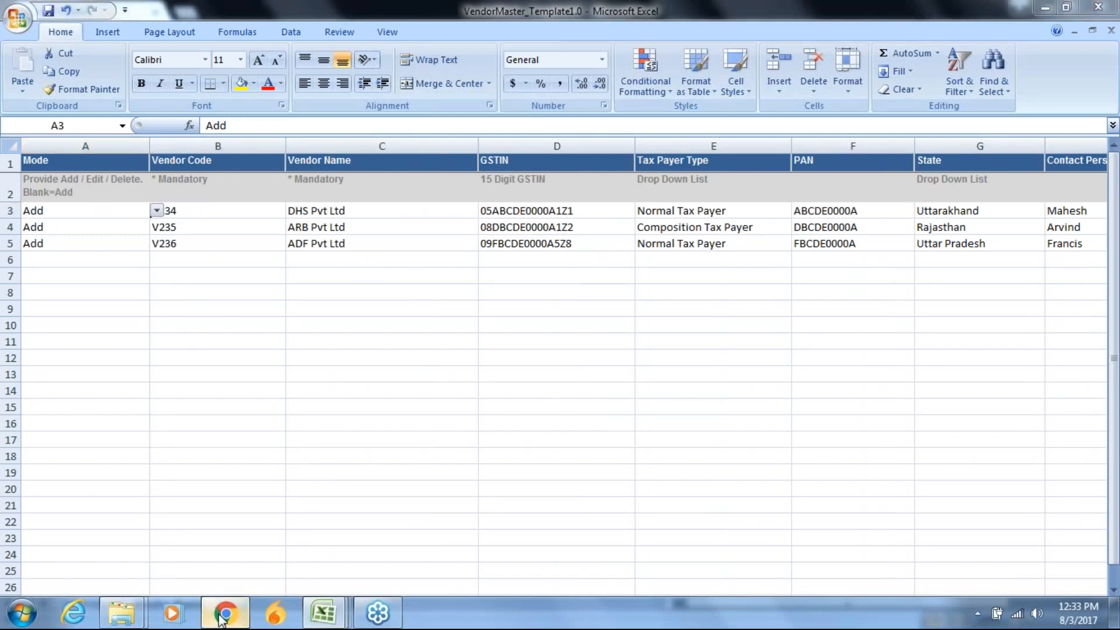
{"action": "left_click", "coordinate": [235, 284]}
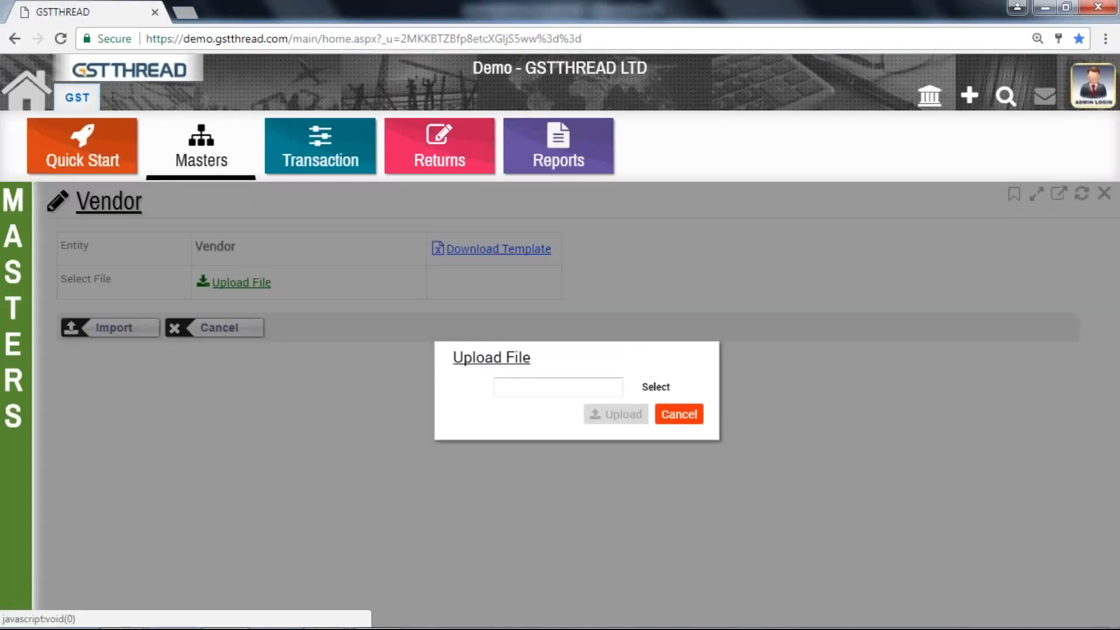
{"action": "left_click", "coordinate": [638, 390]}
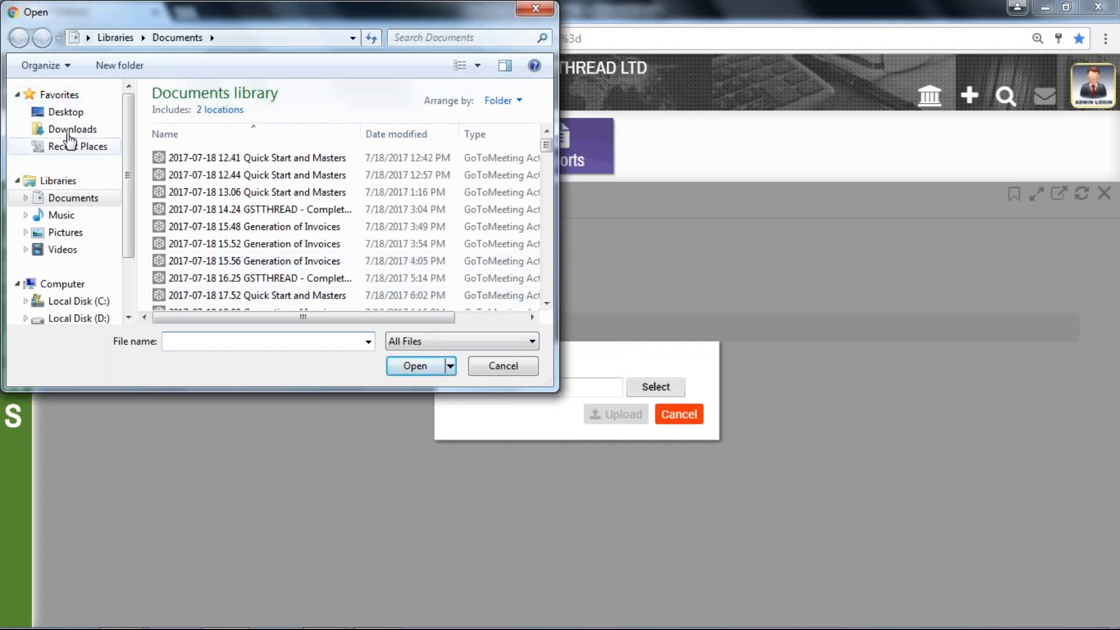
{"action": "left_click", "coordinate": [74, 131]}
{"action": "left_click_drag", "start_coordinate": [546, 198], "coordinate": [546, 229]}
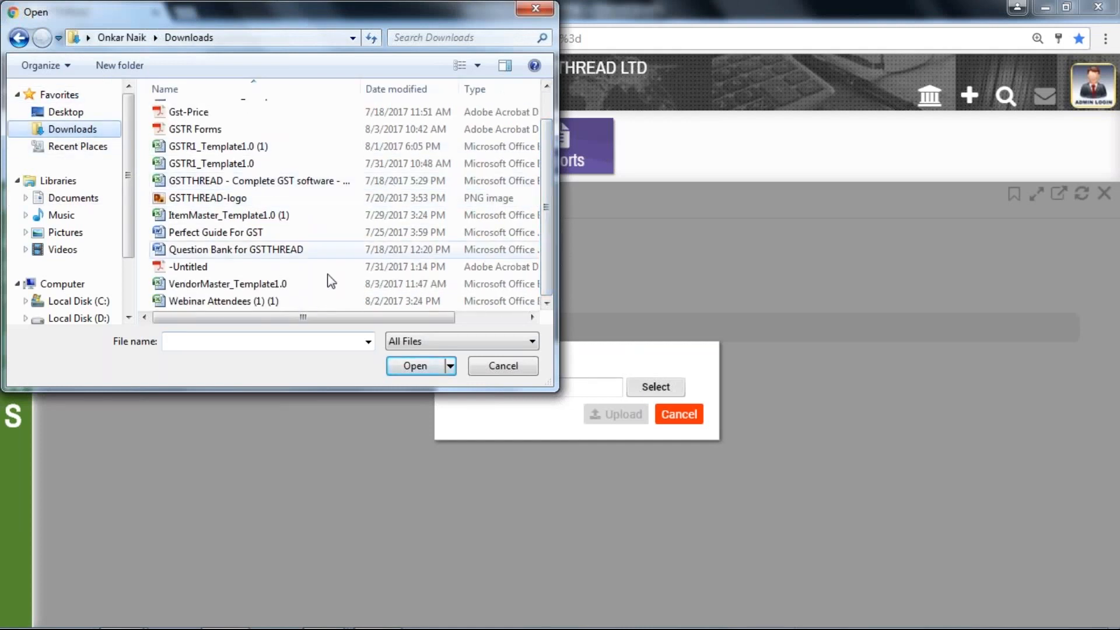
{"action": "left_click", "coordinate": [309, 285]}
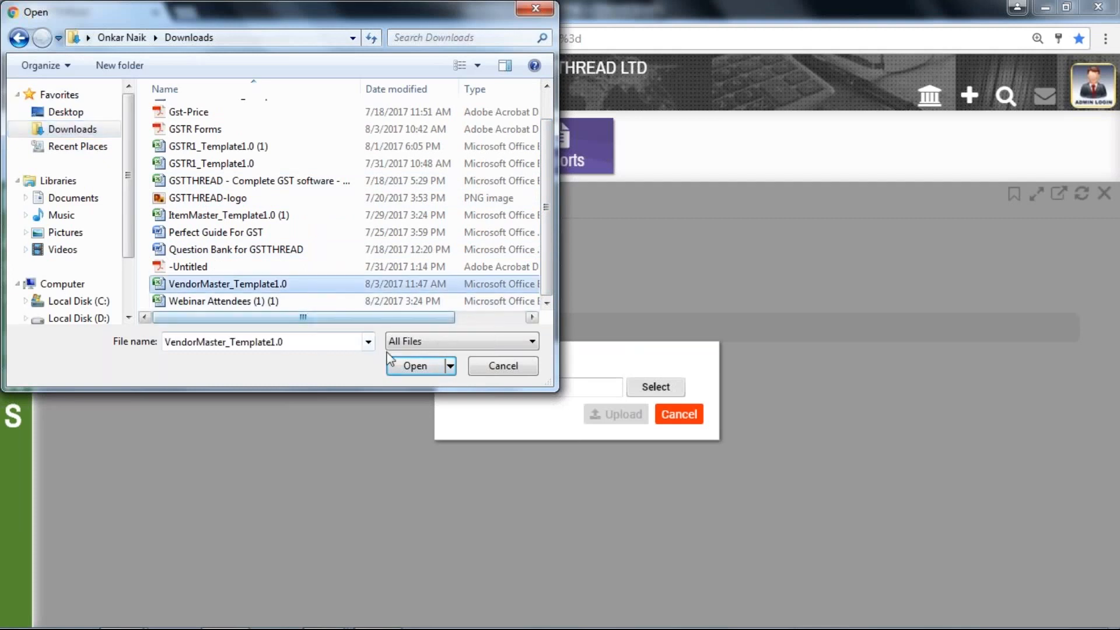
{"action": "left_click", "coordinate": [394, 366]}
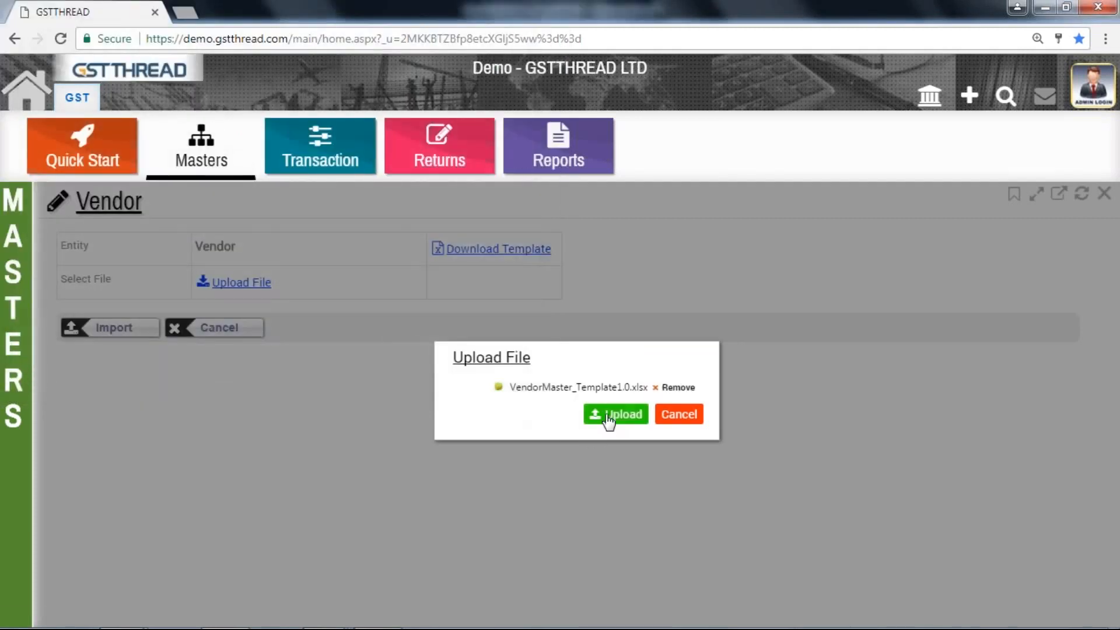
{"action": "left_click", "coordinate": [610, 415]}
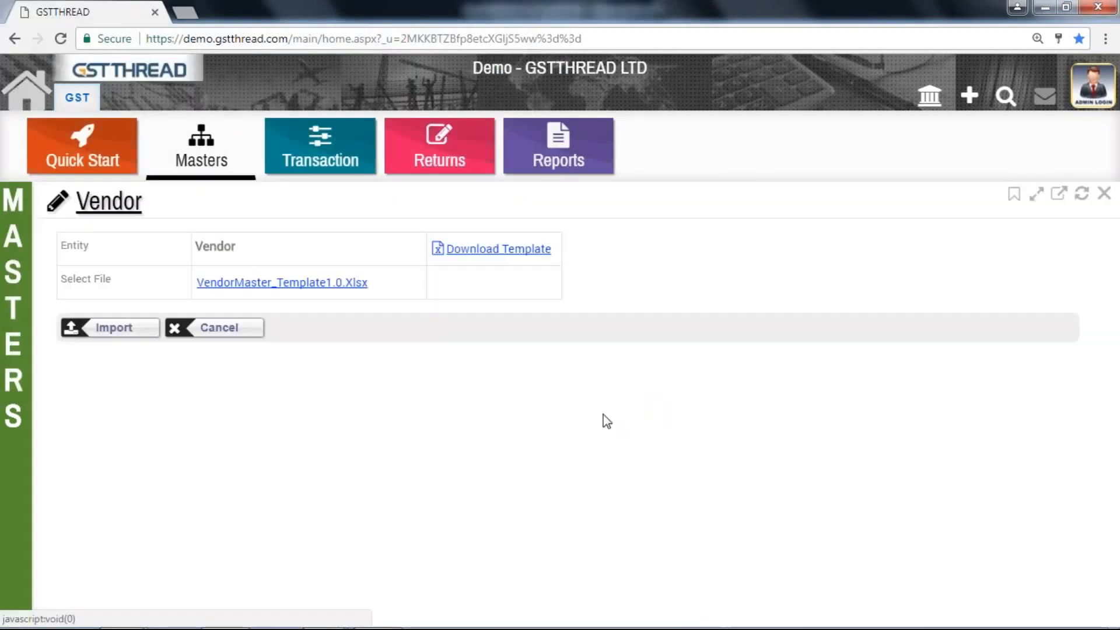
Import the uploaded vendor file and open the Vendor Master list to check for DHS, ADF and ARB Pvt Ltd
{"action": "left_click", "coordinate": [108, 329]}
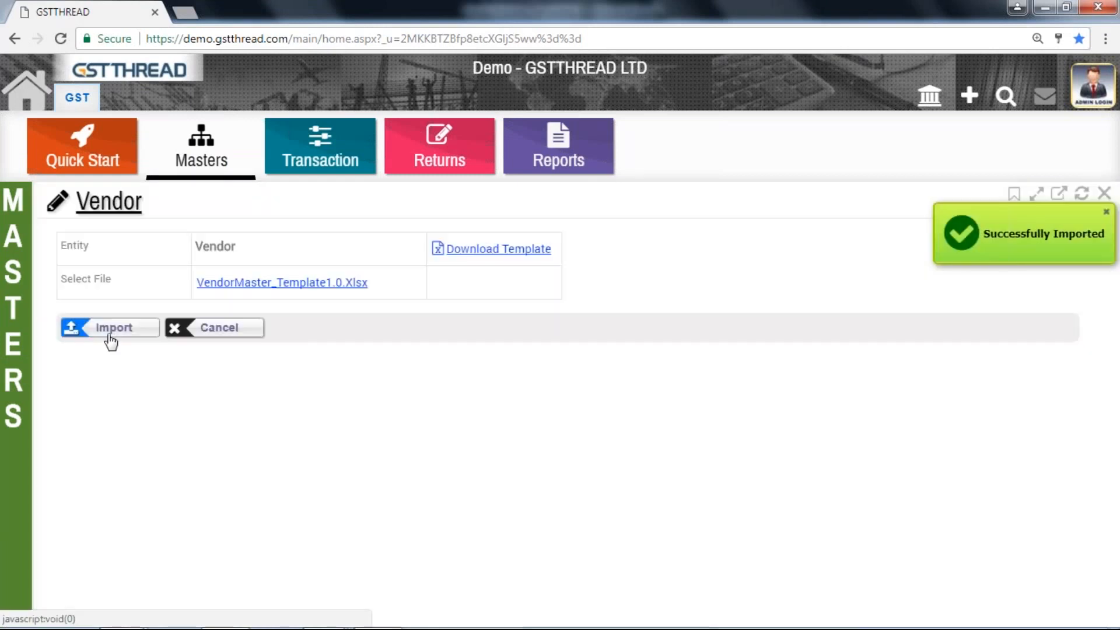
{"action": "mouse_move", "coordinate": [6, 226]}
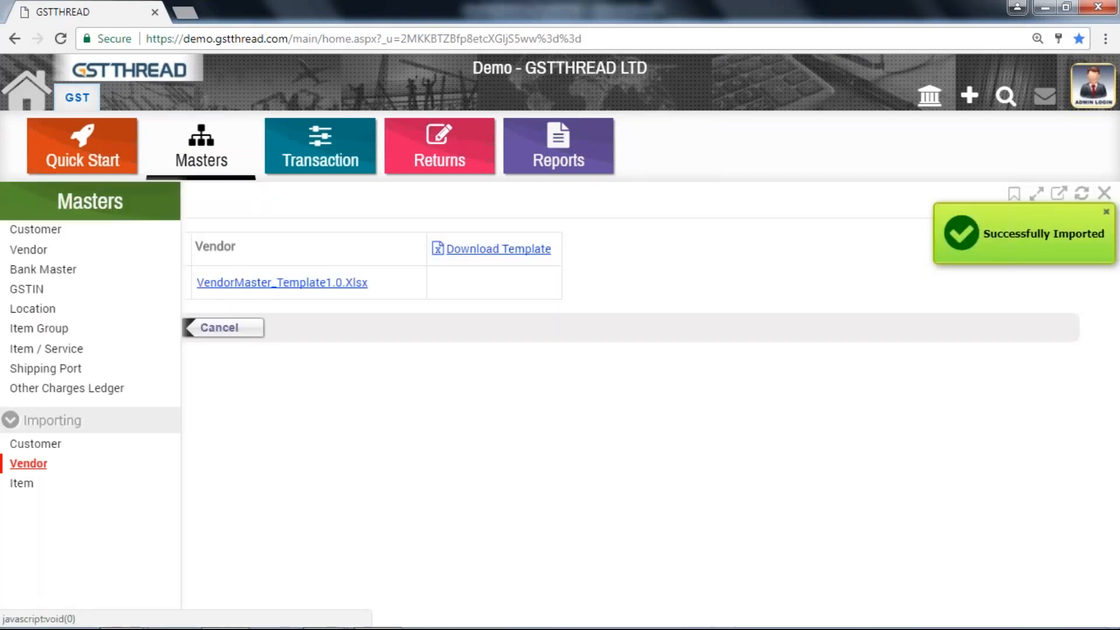
{"action": "left_click", "coordinate": [22, 253]}
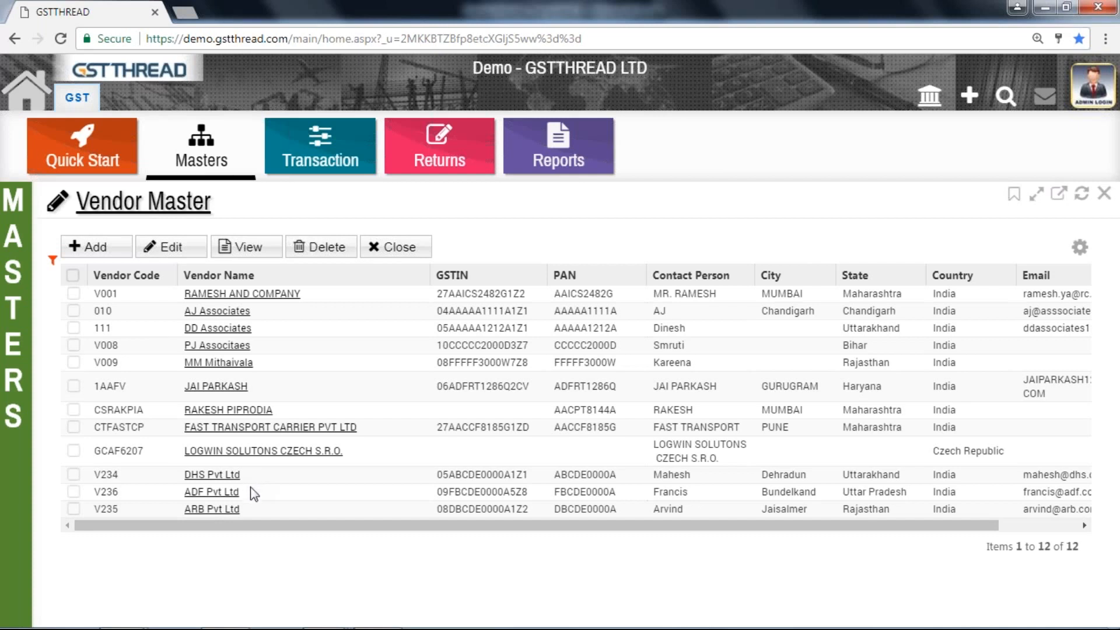
Open the Item import page in GSTTHREAD, then switch to the ItemMaster_Template1.0 (1) workbook in Excel
{"action": "mouse_move", "coordinate": [9, 204]}
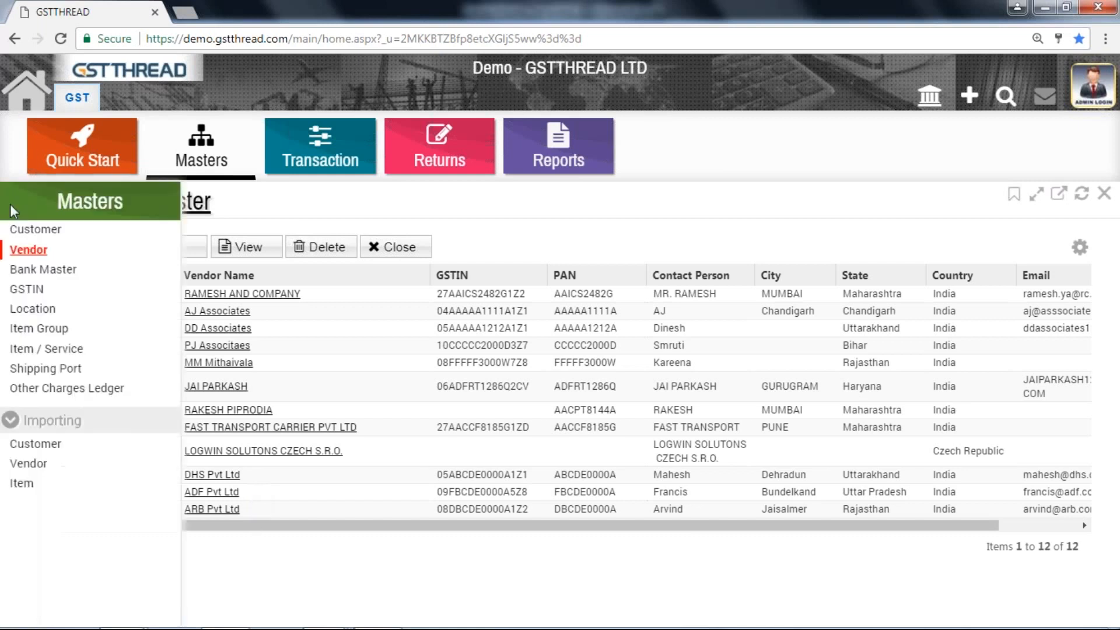
{"action": "left_click", "coordinate": [19, 487]}
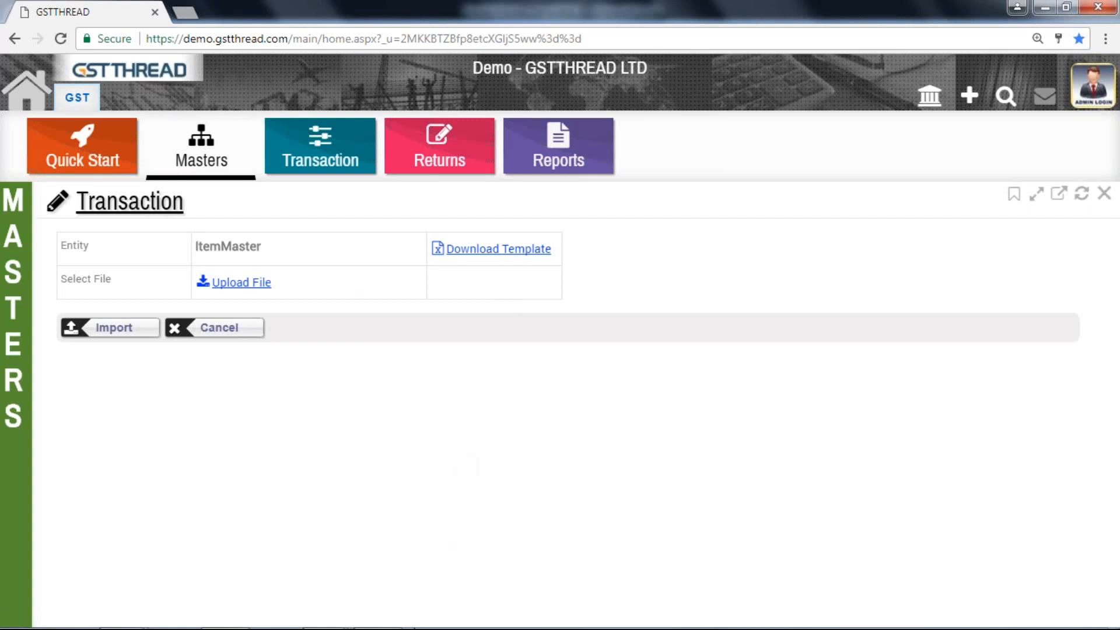
{"action": "mouse_move", "coordinate": [377, 626]}
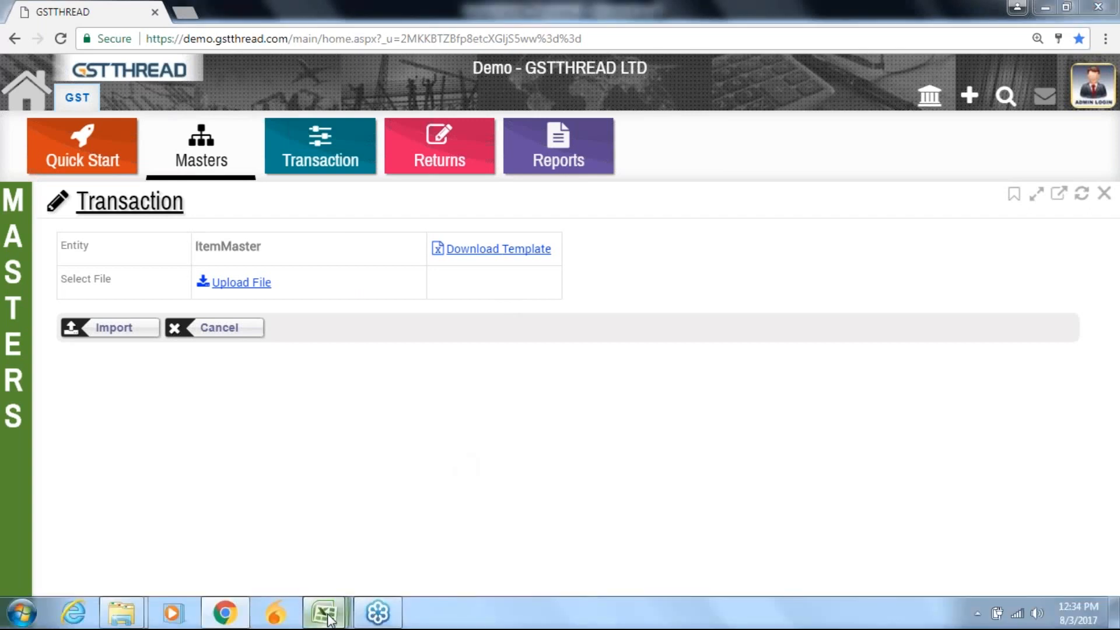
{"action": "mouse_move", "coordinate": [325, 612]}
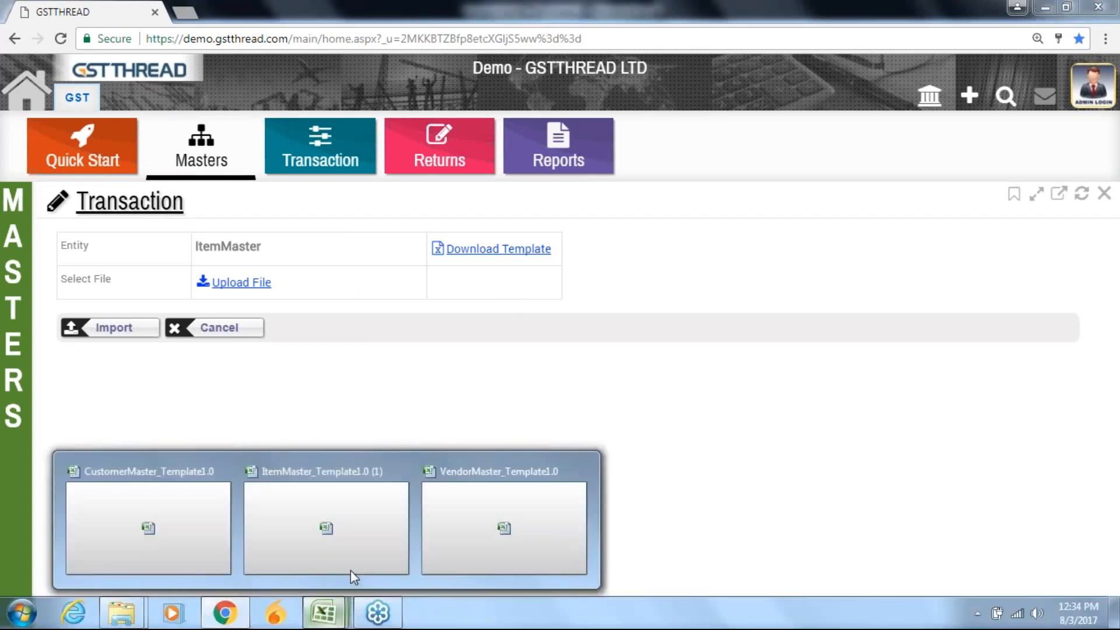
{"action": "left_click", "coordinate": [362, 519]}
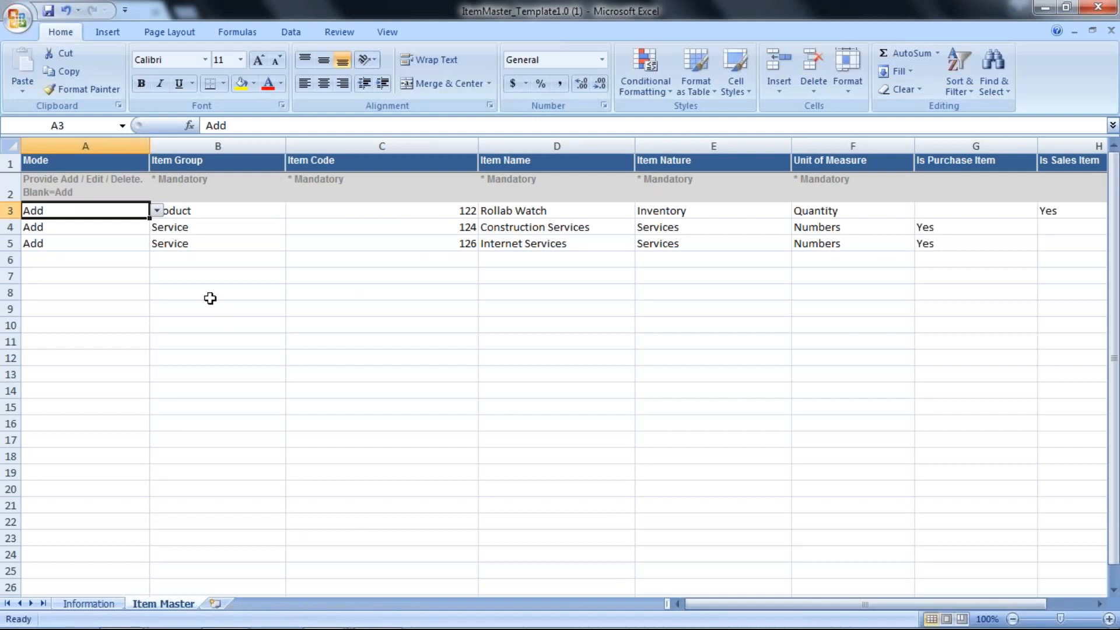
Examine the item group, code, name, item nature options and unit of measure options in the Rollab Watch row
{"action": "left_click", "coordinate": [184, 211]}
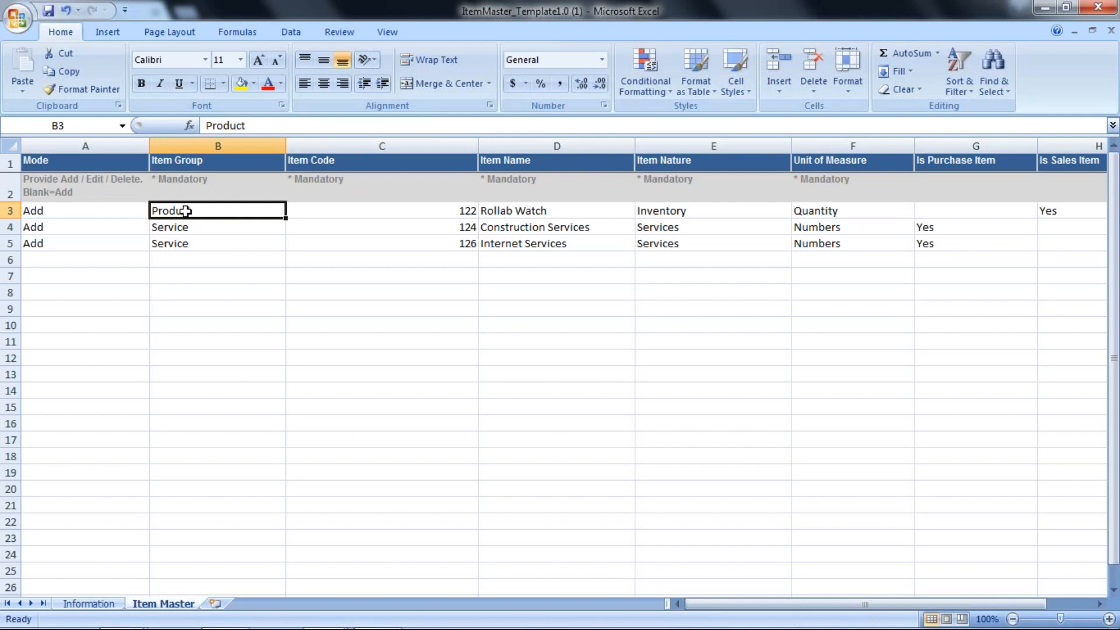
{"action": "left_click", "coordinate": [312, 208]}
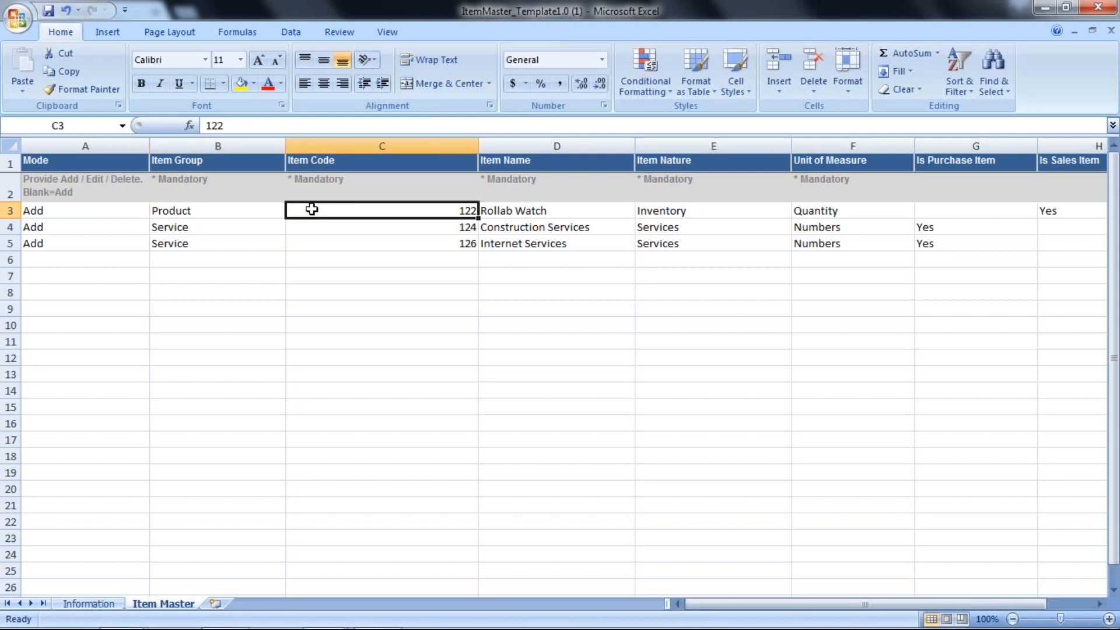
{"action": "left_click", "coordinate": [500, 209]}
{"action": "key", "text": "Tab"}
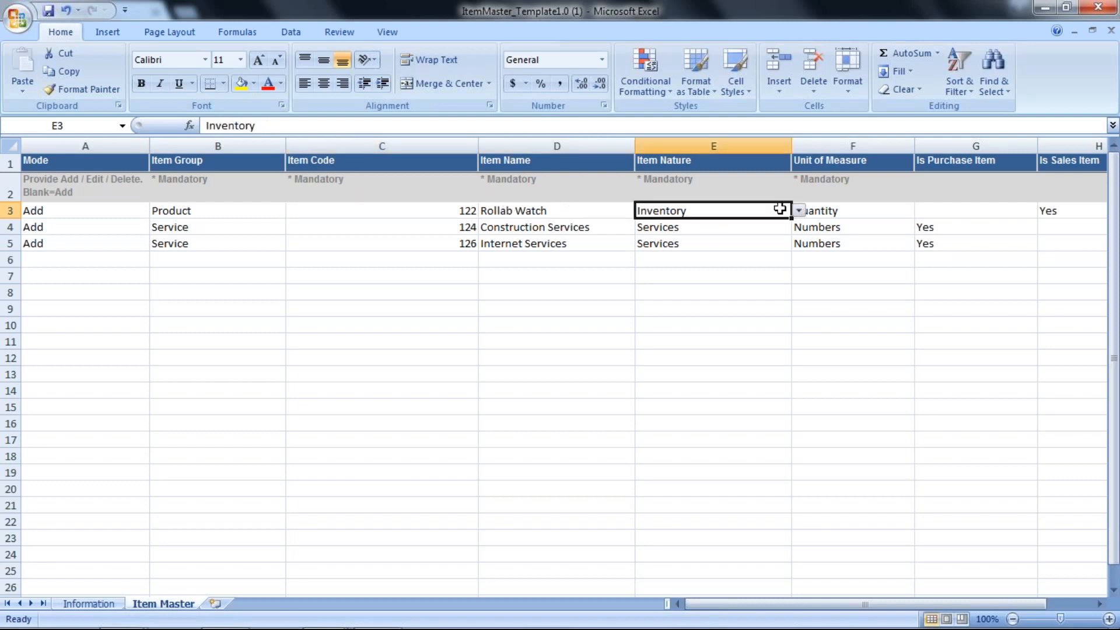
{"action": "left_click", "coordinate": [798, 211]}
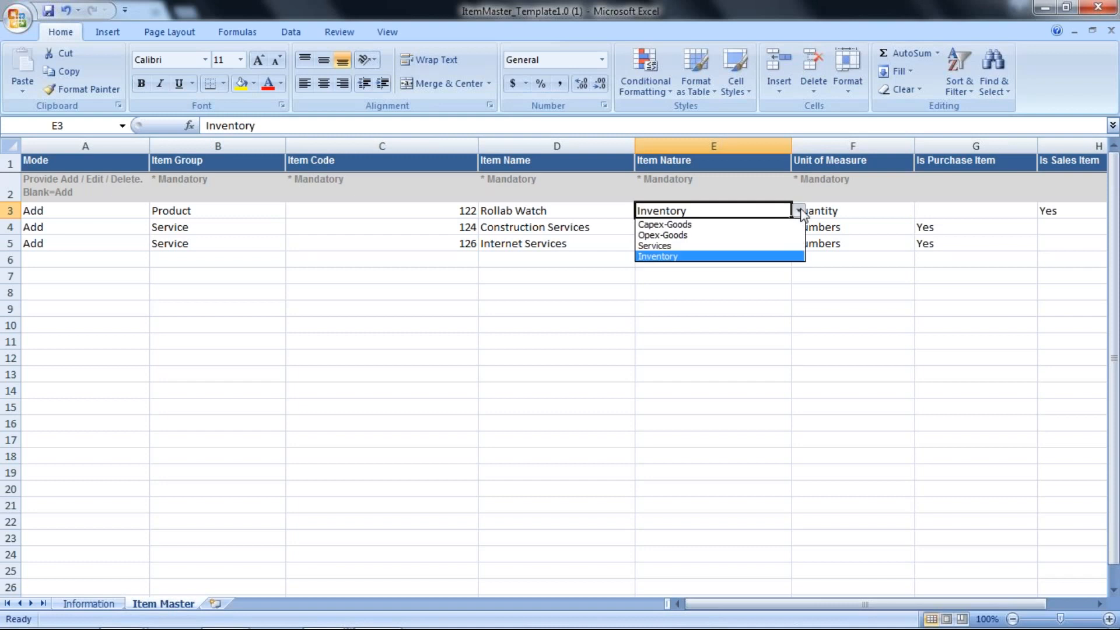
{"action": "left_click", "coordinate": [834, 208]}
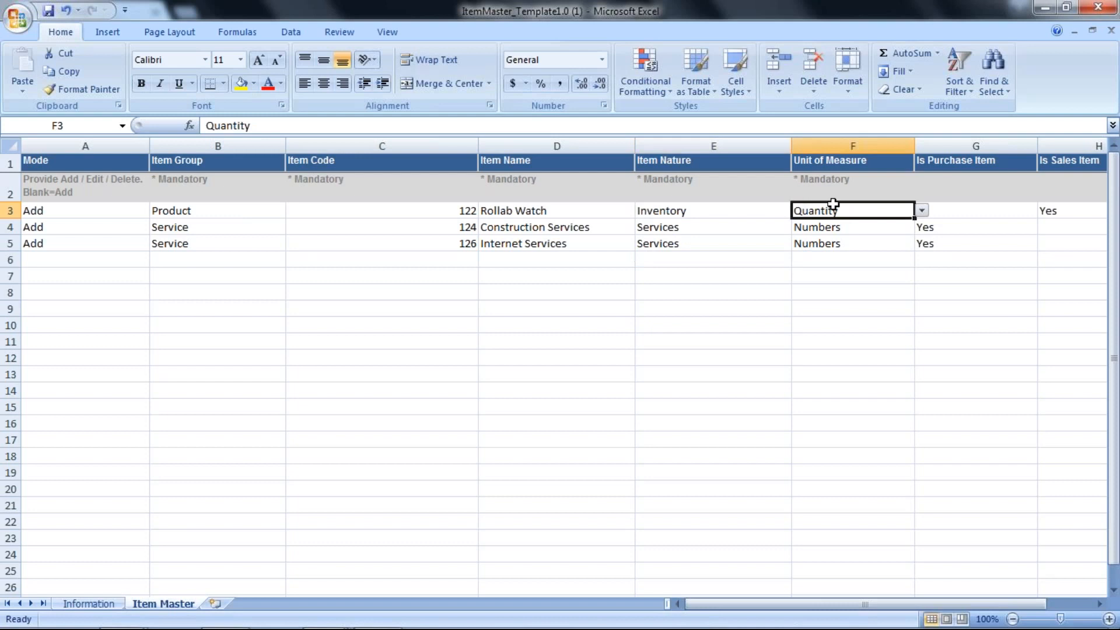
{"action": "left_click", "coordinate": [922, 210]}
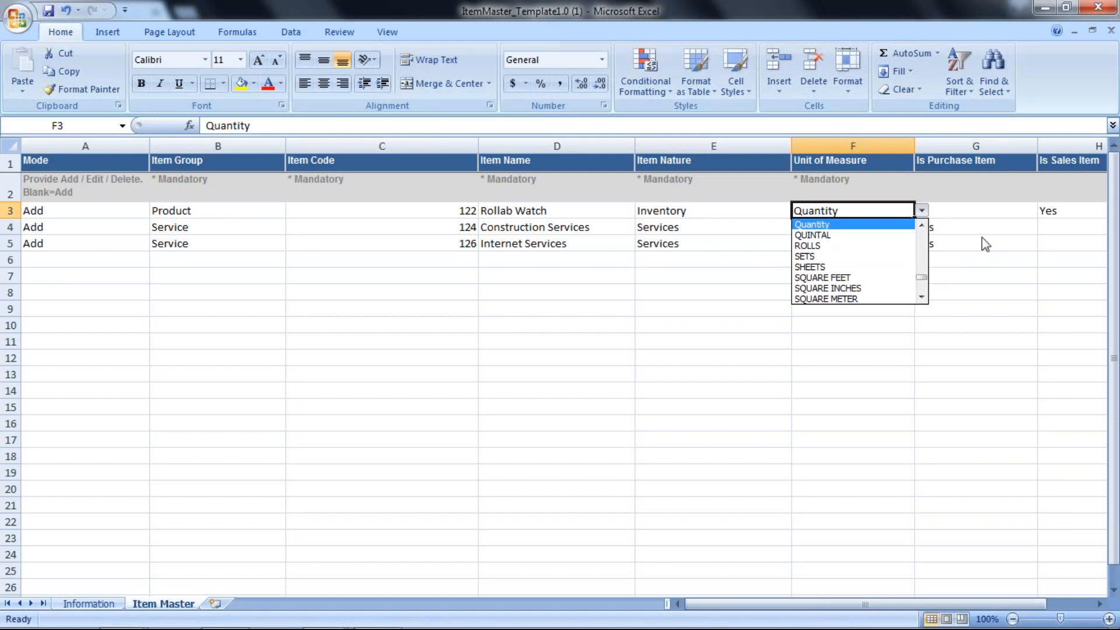
Review the Rollab Watch row from Is Purchase Item and Is Sales Item through sale rate, HSN, SAC and the Tax Rate Group options
{"action": "left_click", "coordinate": [977, 202]}
{"action": "key", "text": "Right"}
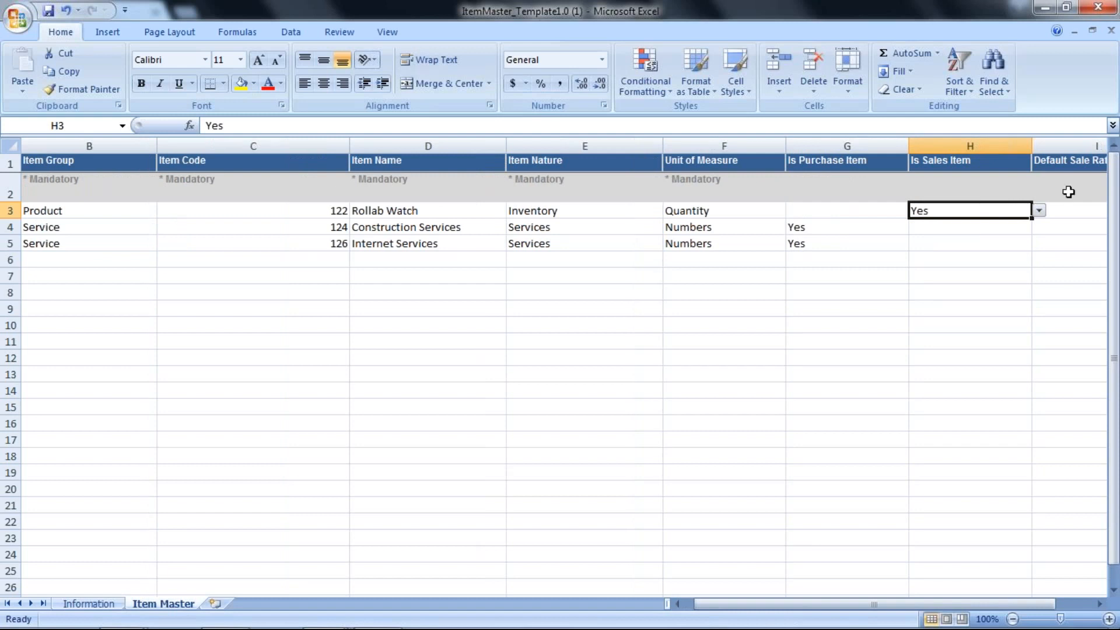
{"action": "left_click", "coordinate": [1037, 212]}
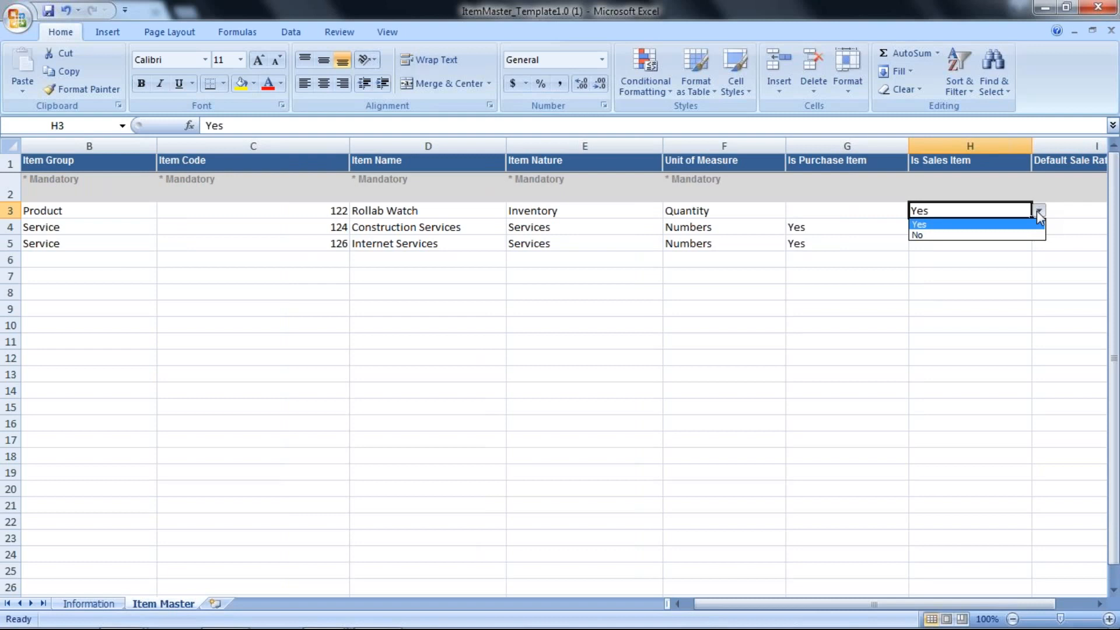
{"action": "left_click", "coordinate": [1038, 214]}
{"action": "key", "text": "Right"}
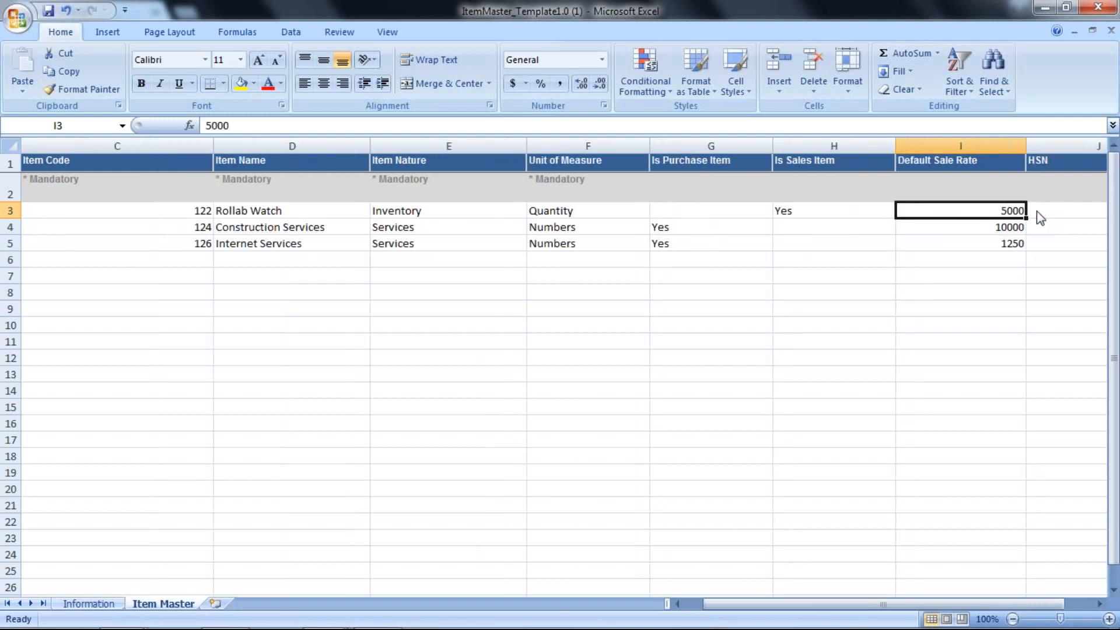
{"action": "key", "text": "Right"}
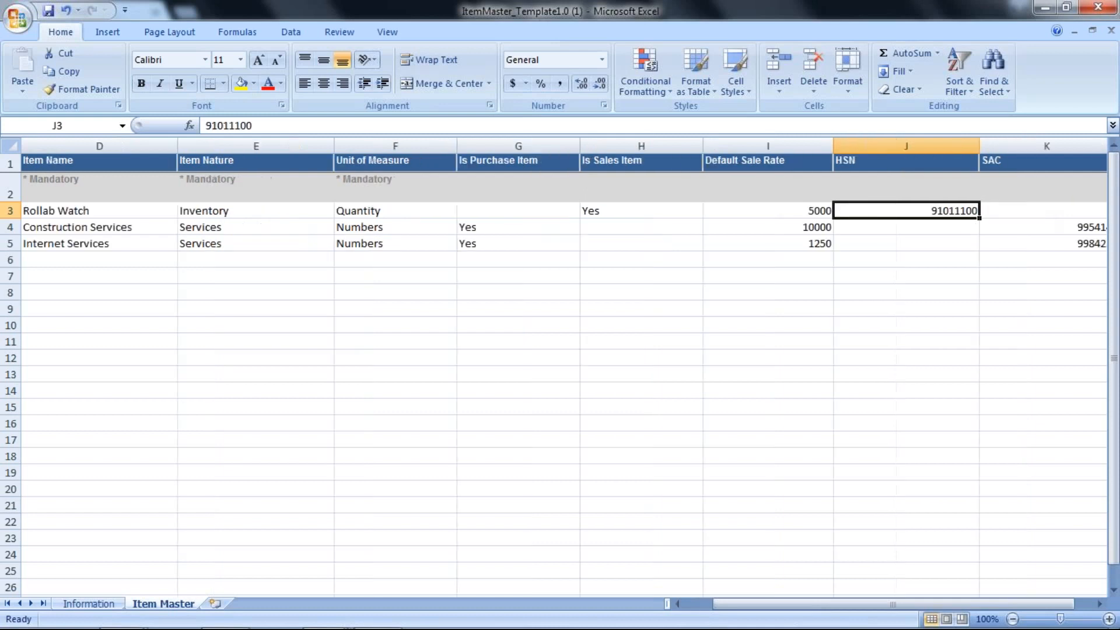
{"action": "key", "text": "Right"}
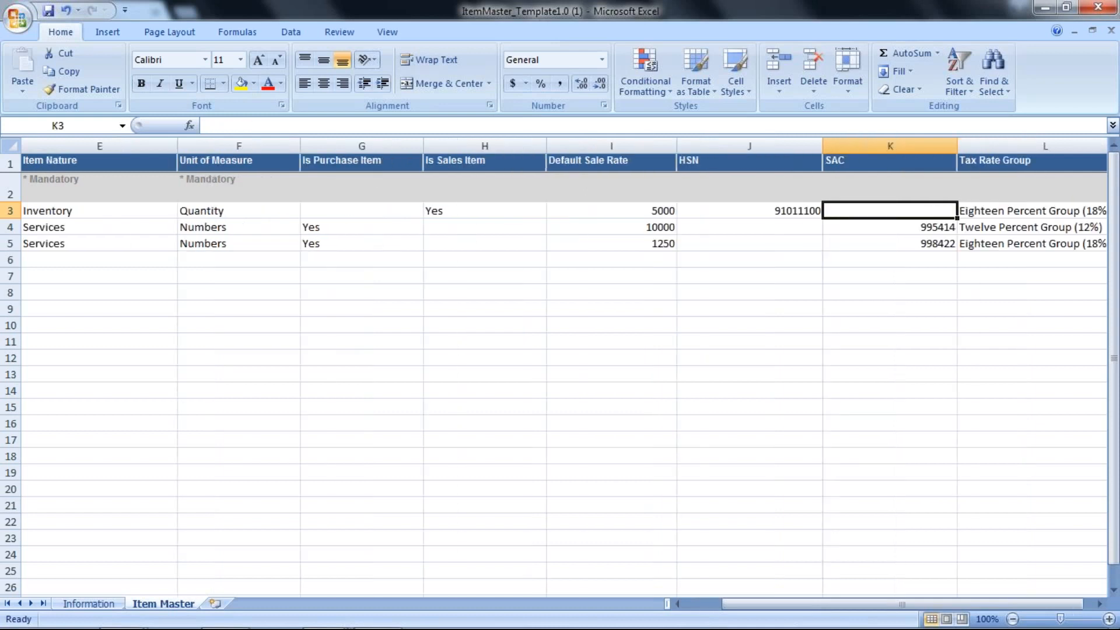
{"action": "key", "text": "Right"}
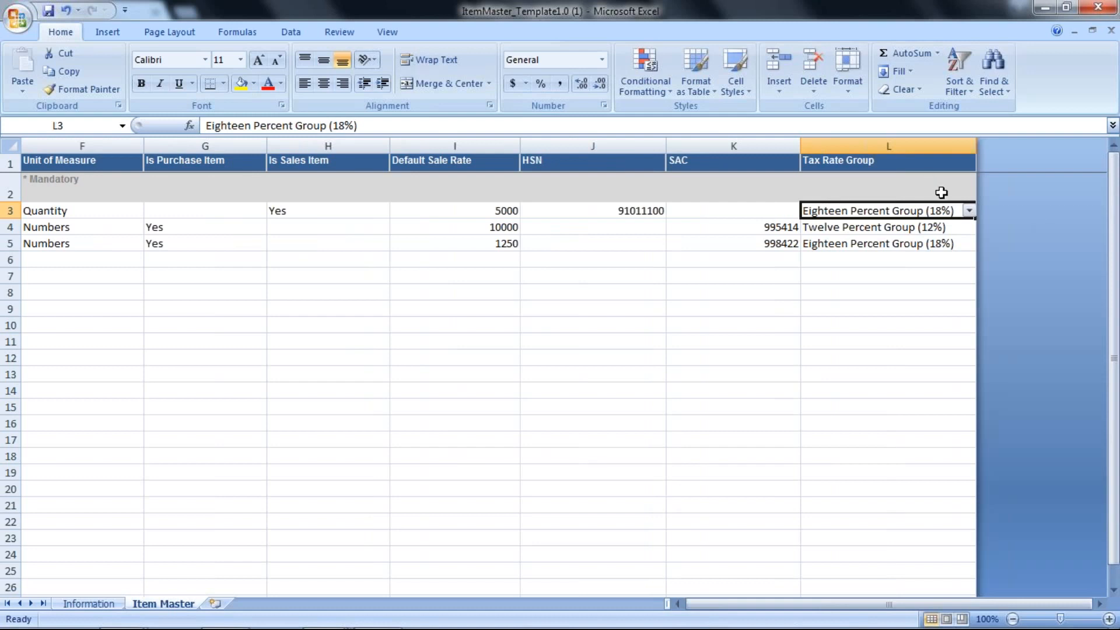
{"action": "left_click", "coordinate": [969, 211]}
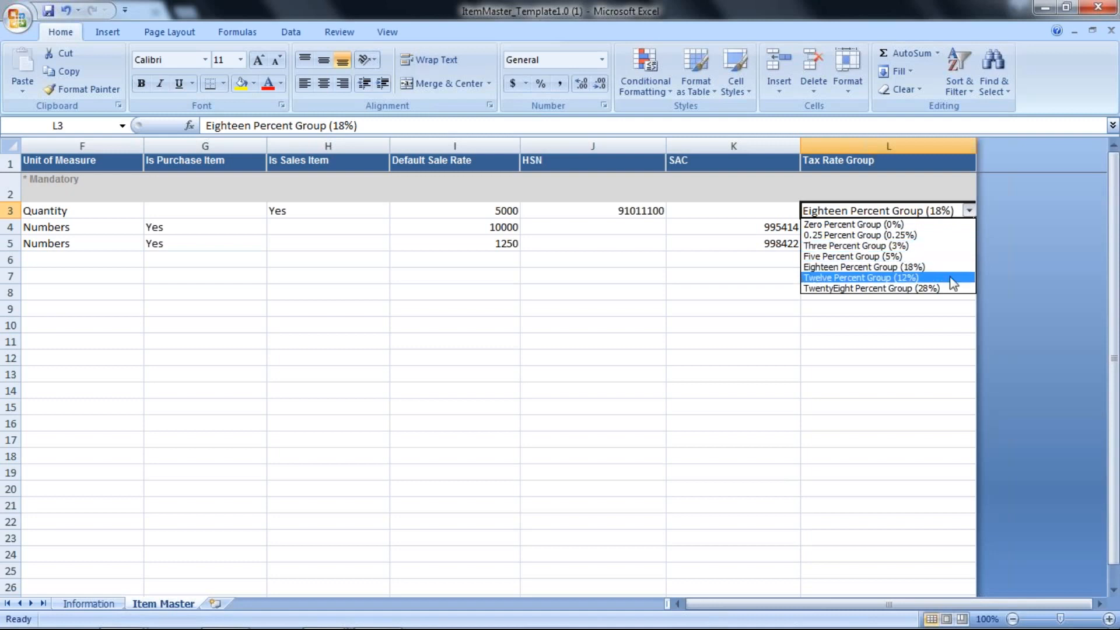
{"action": "left_click", "coordinate": [848, 346]}
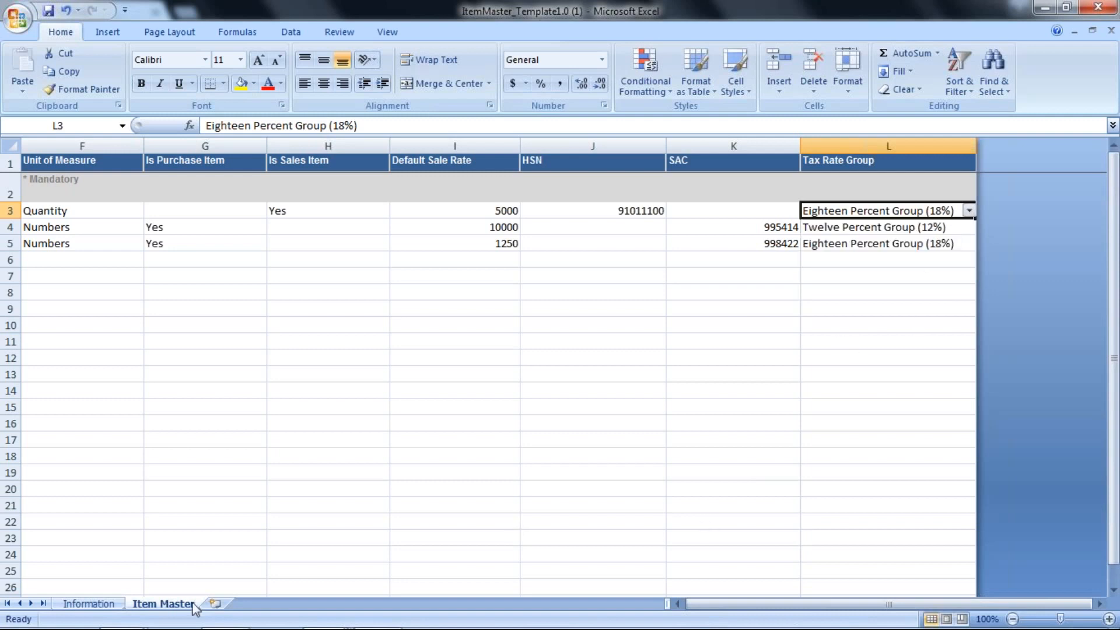
Switch to GSTTHREAD and upload ItemMaster_Template1.0 (1) from the Downloads folder on the ItemMaster import page
{"action": "mouse_move", "coordinate": [198, 615]}
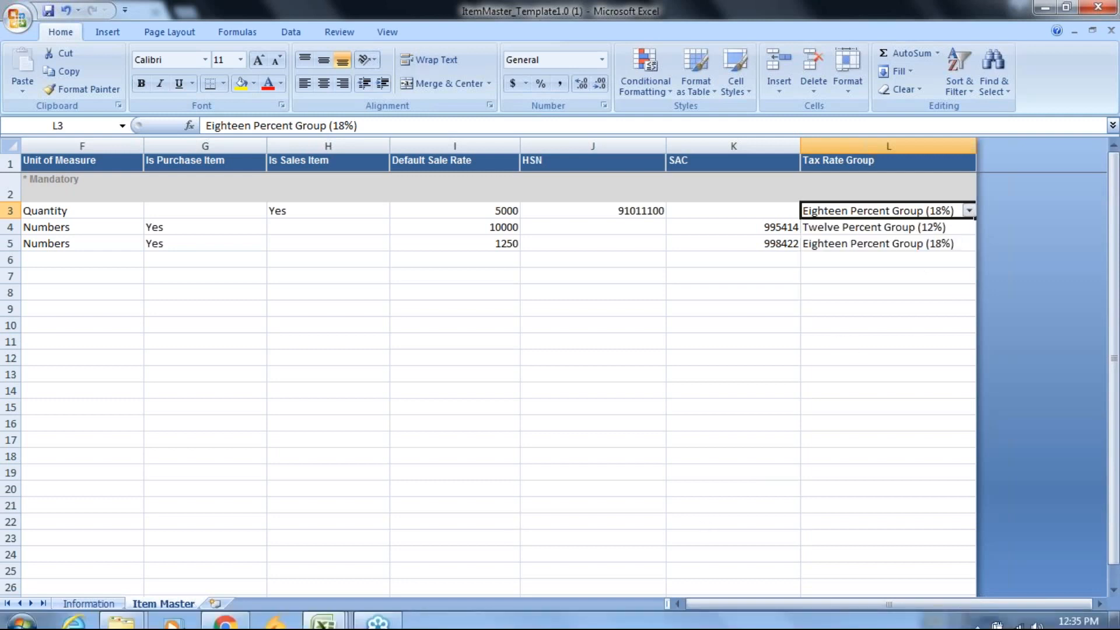
{"action": "left_click", "coordinate": [207, 617]}
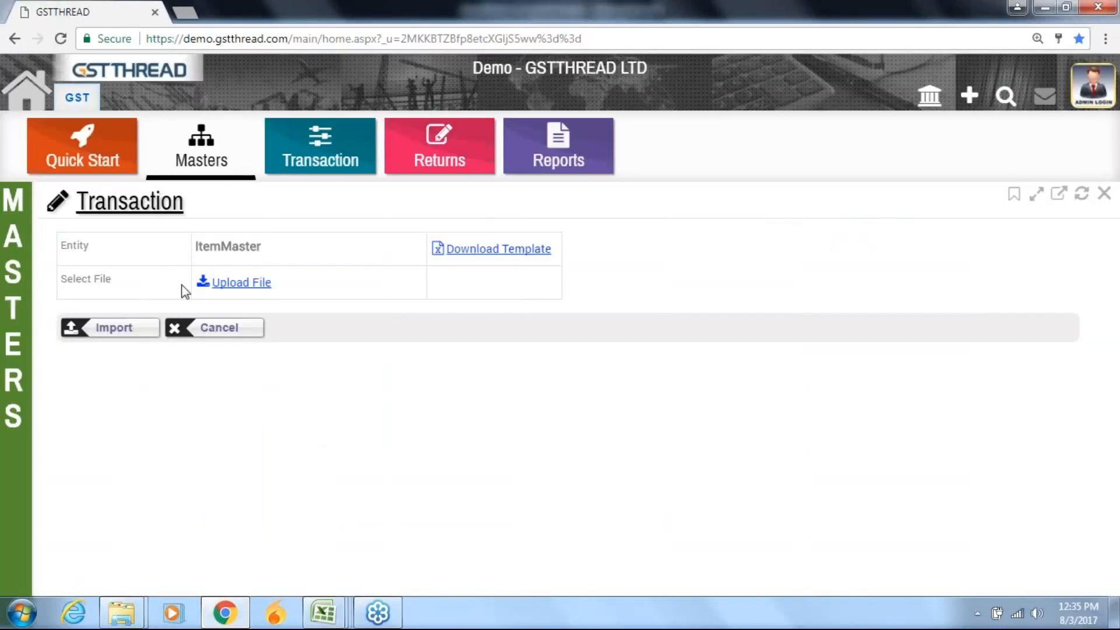
{"action": "left_click", "coordinate": [216, 282]}
{"action": "left_click", "coordinate": [671, 389]}
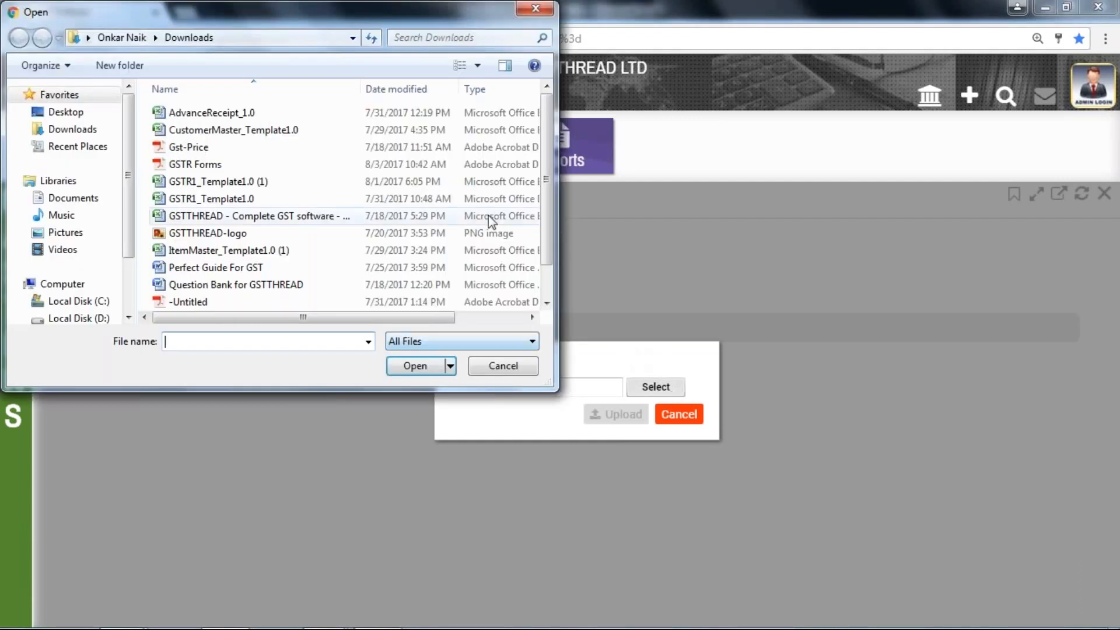
{"action": "left_click", "coordinate": [343, 255]}
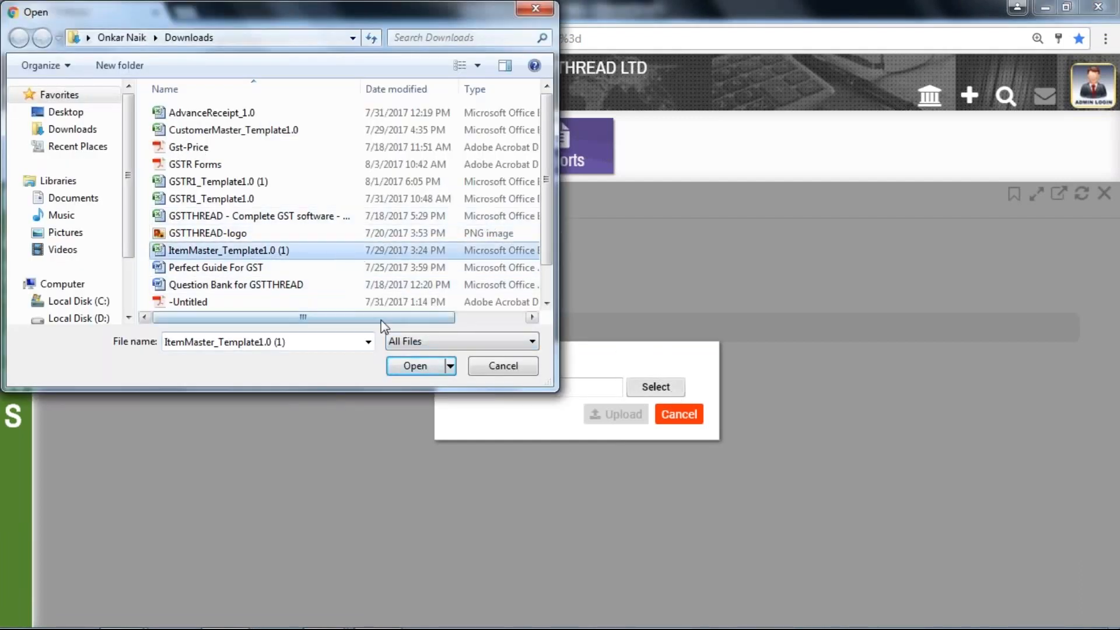
{"action": "left_click", "coordinate": [414, 367]}
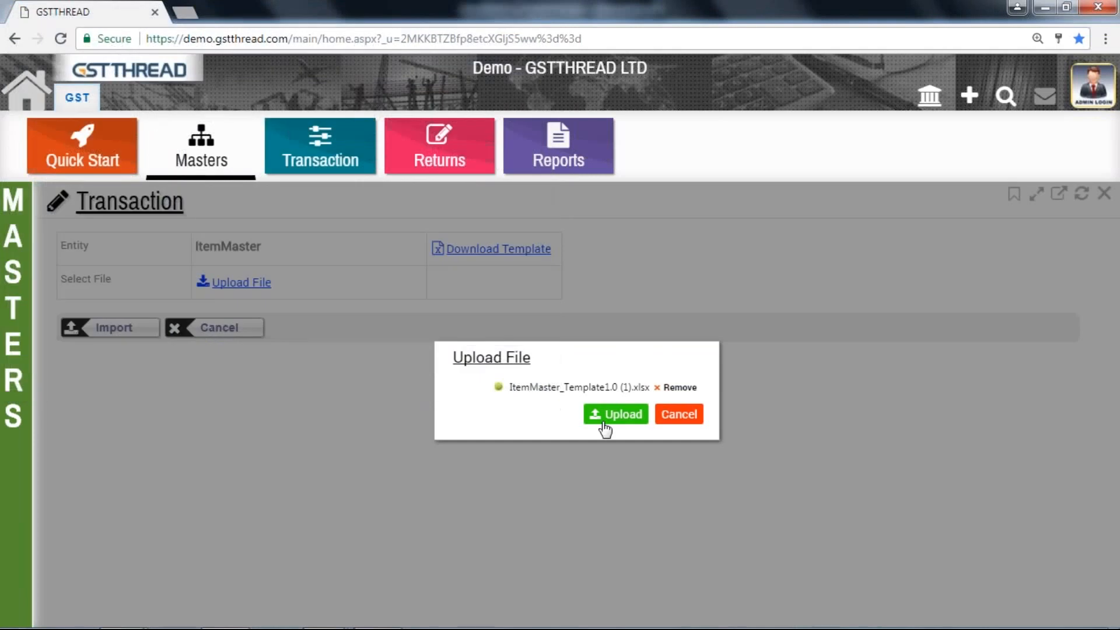
{"action": "left_click", "coordinate": [618, 414]}
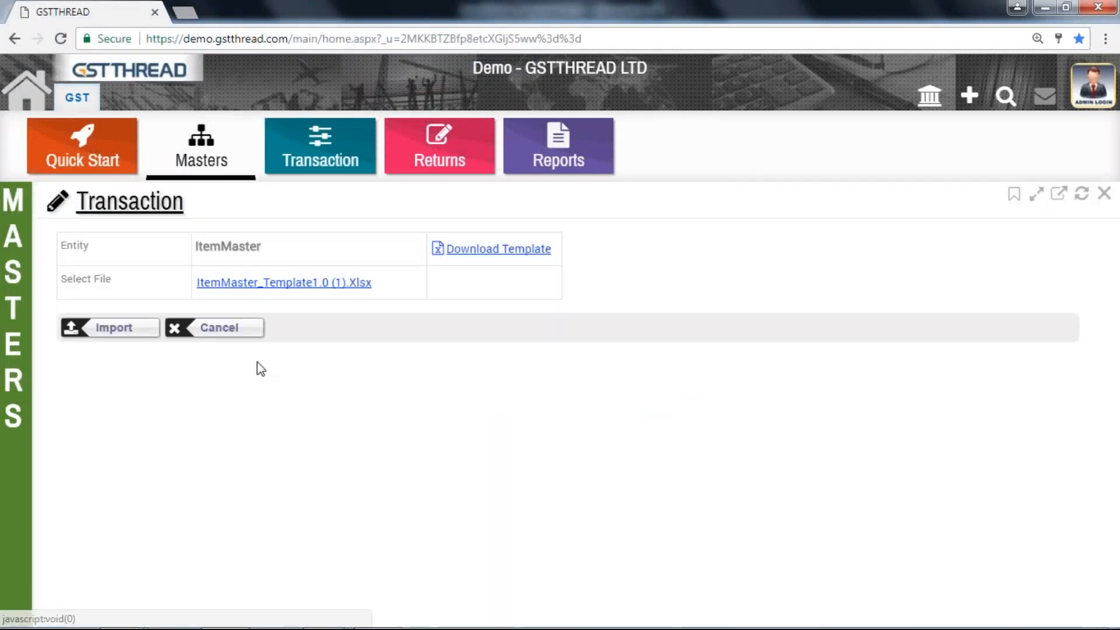
Import the uploaded item file and check the last rows of the Item / Service list for the three template items
{"action": "left_click", "coordinate": [127, 325]}
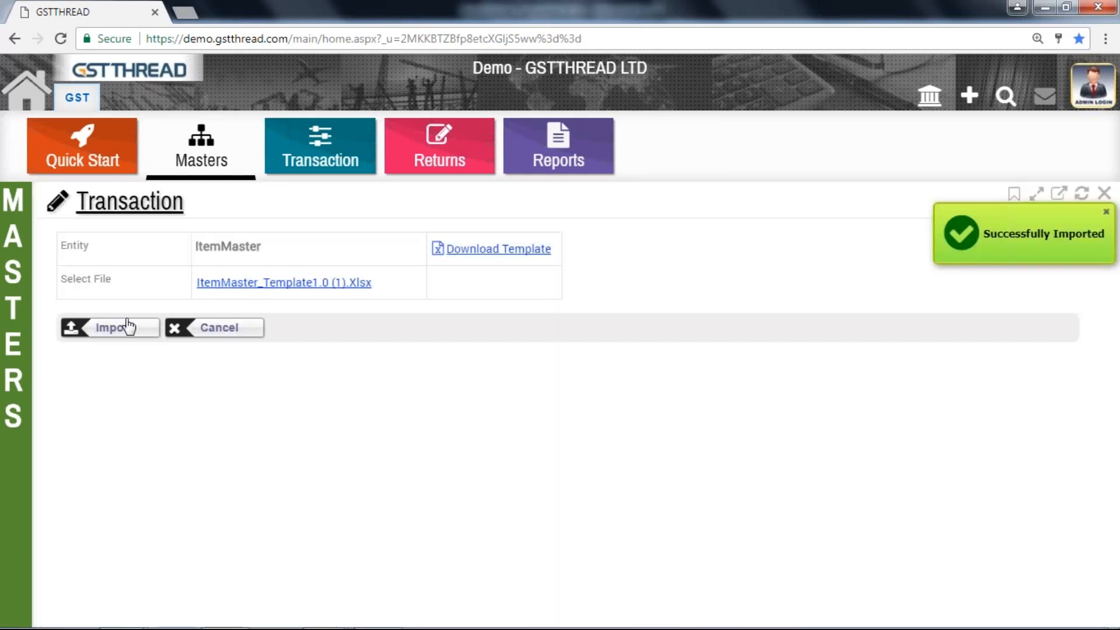
{"action": "mouse_move", "coordinate": [7, 219]}
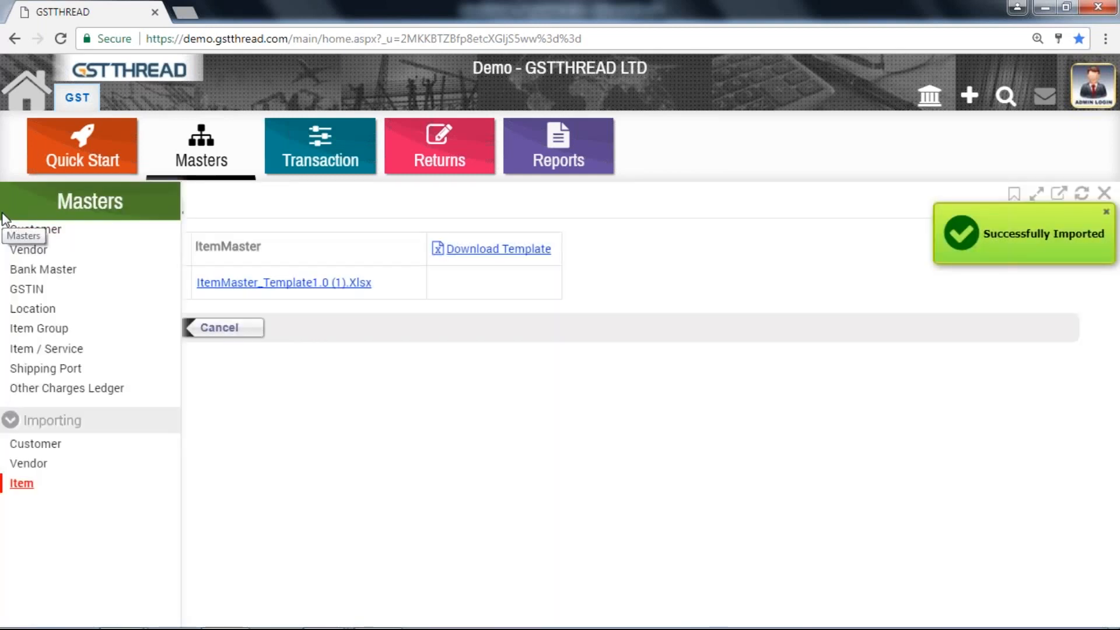
{"action": "left_click", "coordinate": [44, 350]}
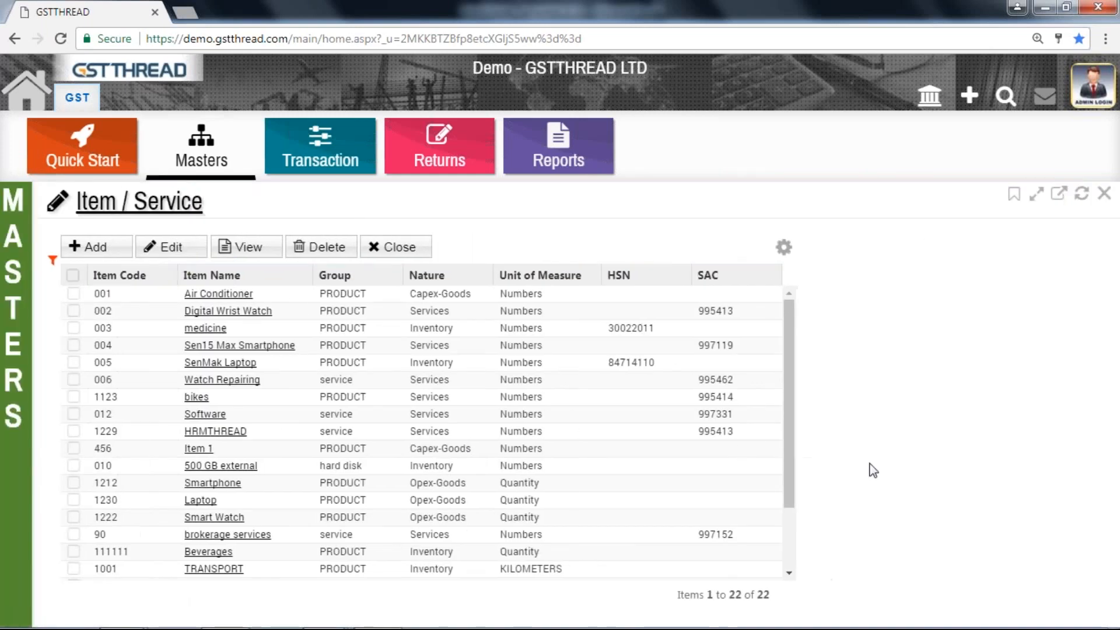
{"action": "scroll", "coordinate": [409, 466], "scroll_direction": "down", "scroll_amount": 3}
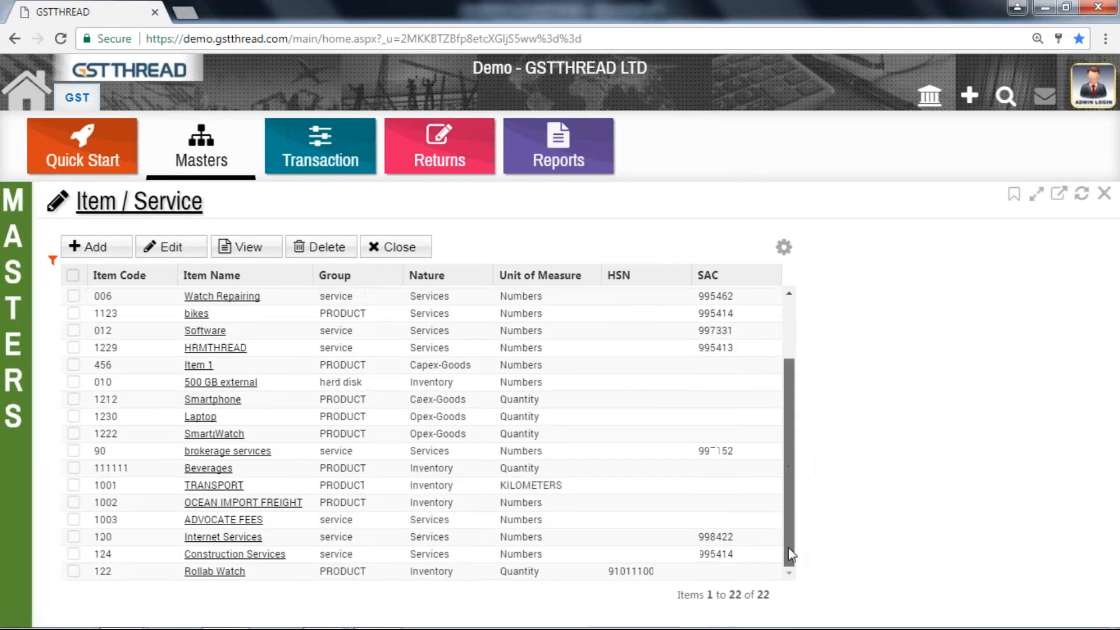